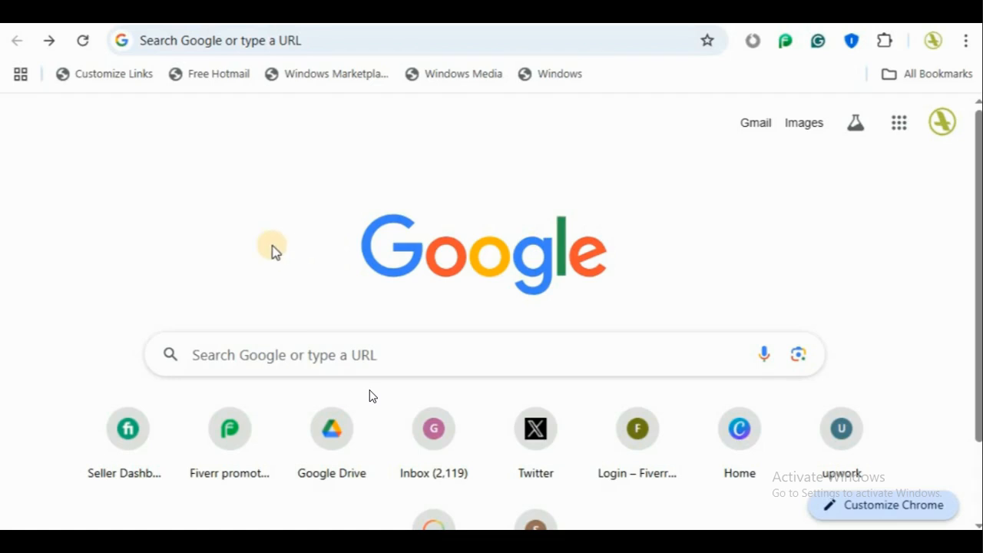
Step: Search Google for "google search console" and start Search Console from the Google Search Console Tools result
left_click(282, 355)
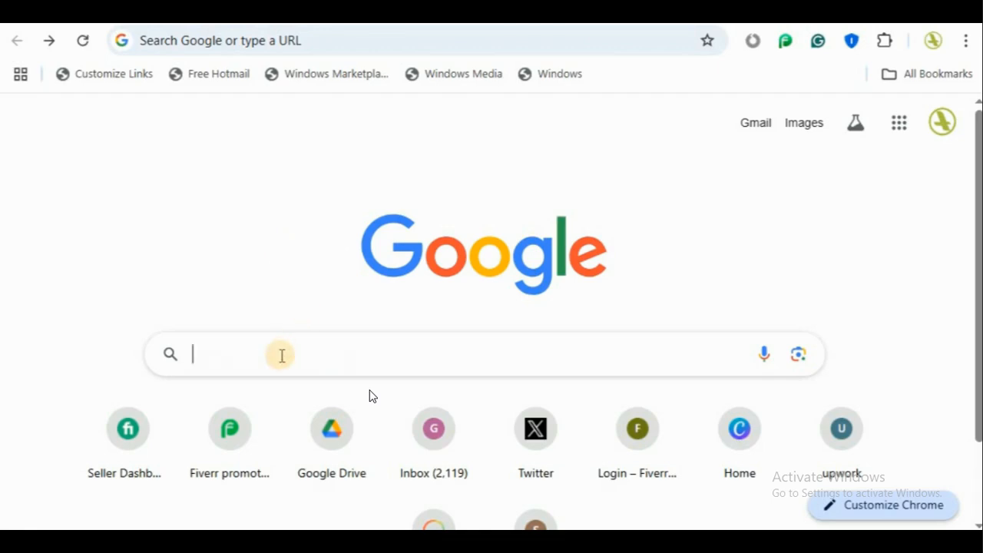
type("G")
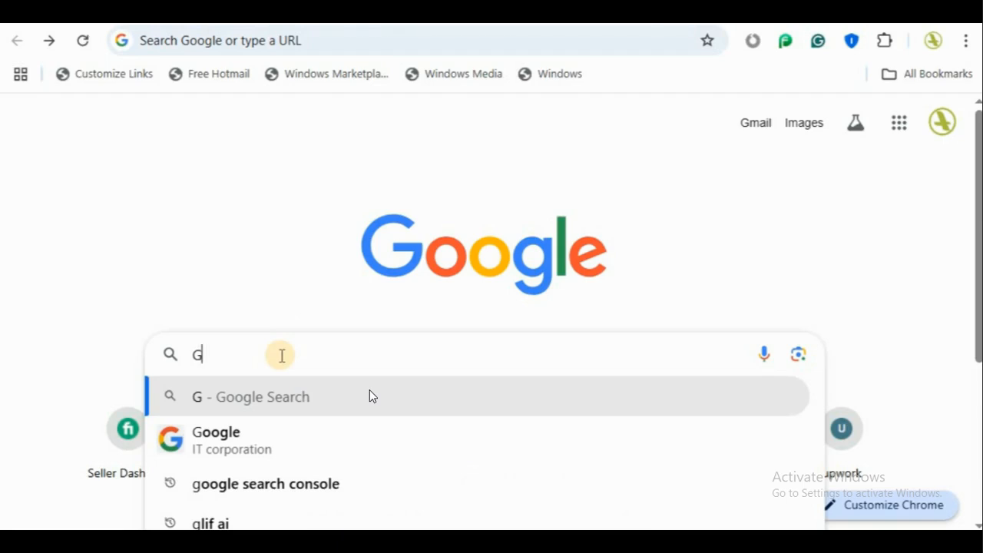
type("oogle")
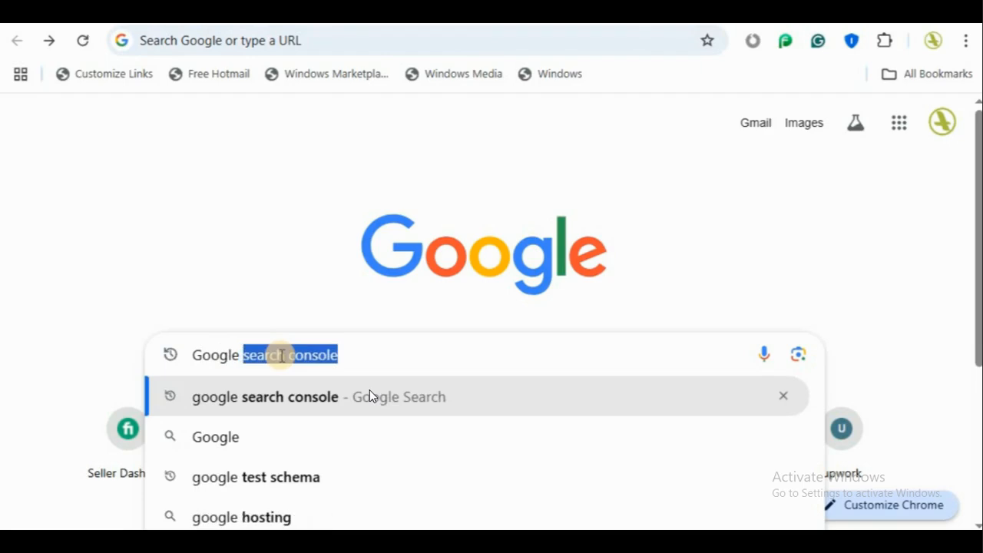
key("Right")
key("Return")
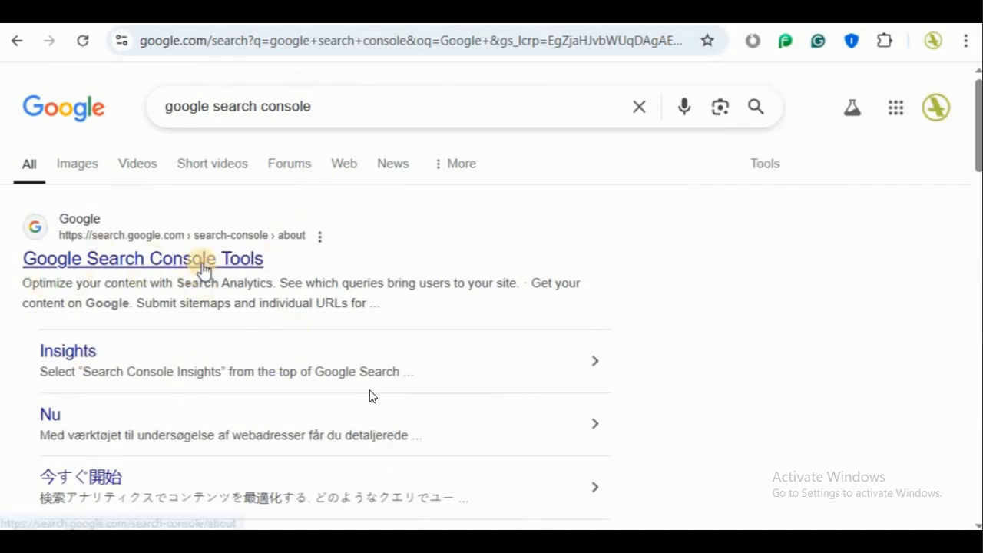
left_click(204, 268)
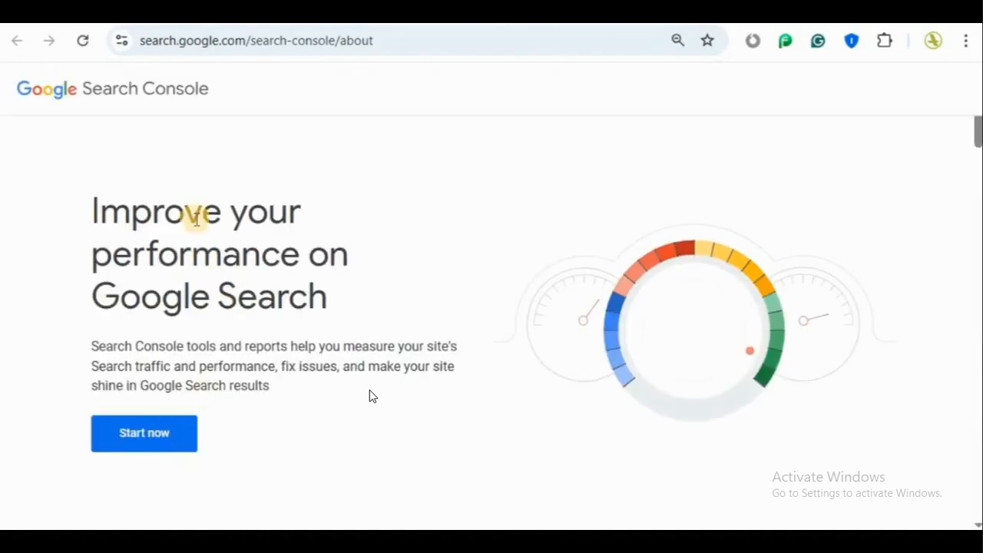
left_click(192, 440)
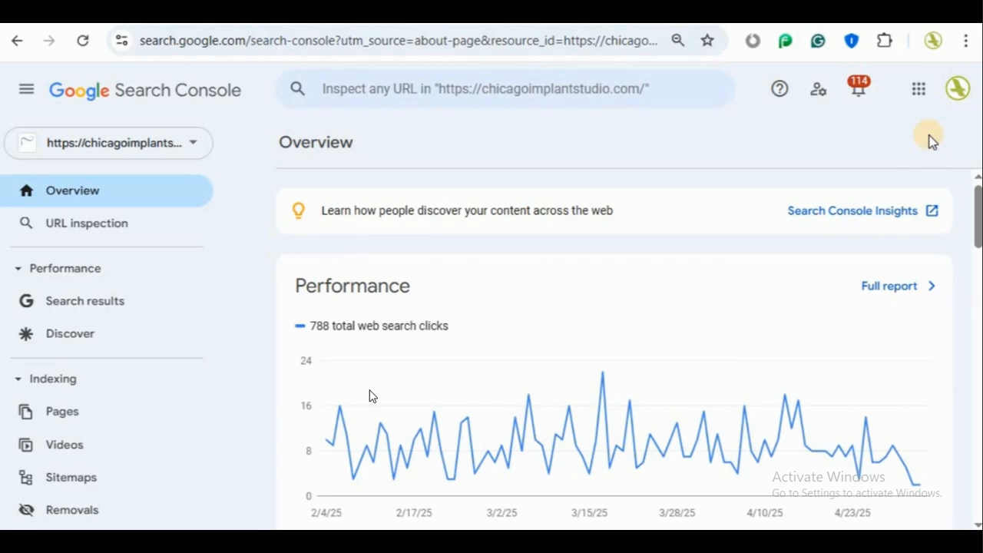
Step: Check which Google account is signed in, and begin adding a new property from the property list
left_click(957, 99)
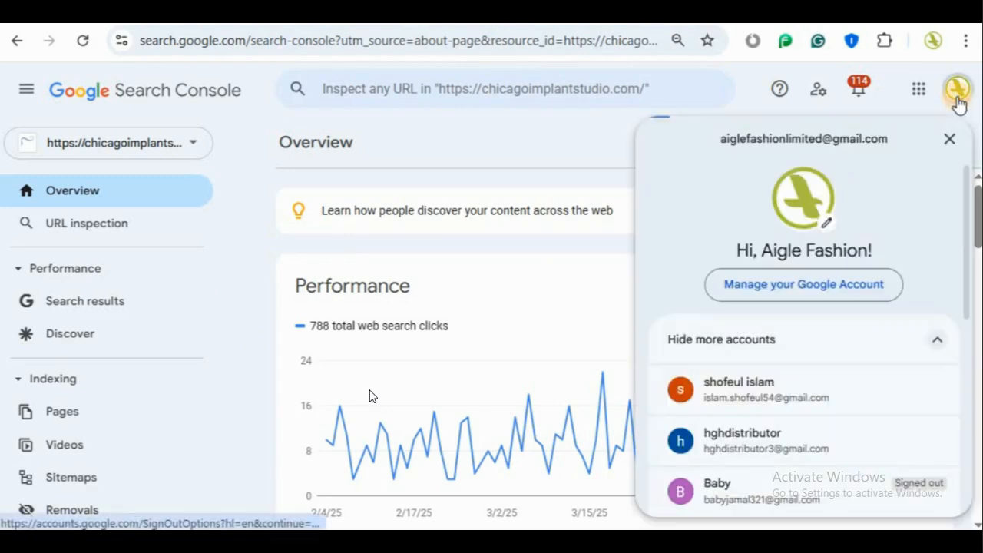
left_click(742, 92)
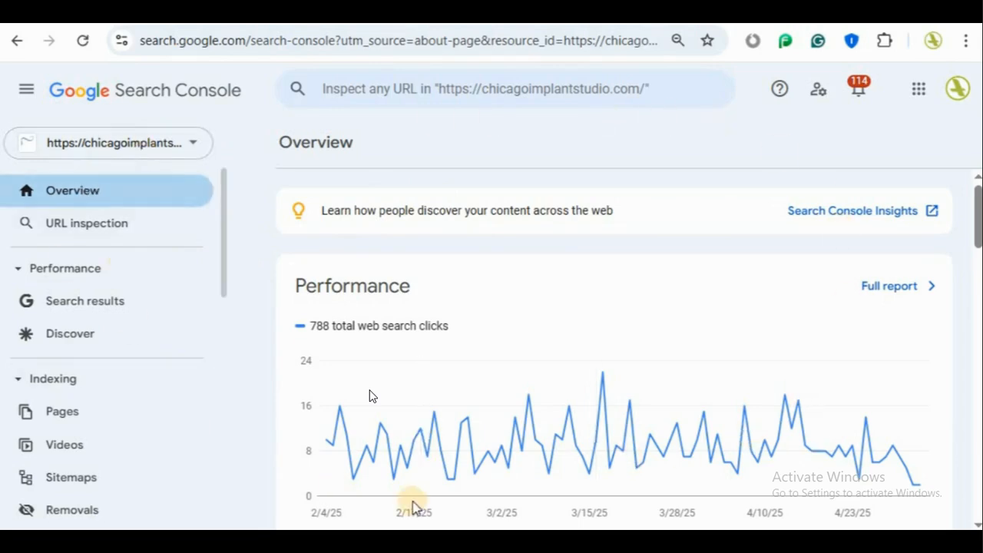
left_click(194, 150)
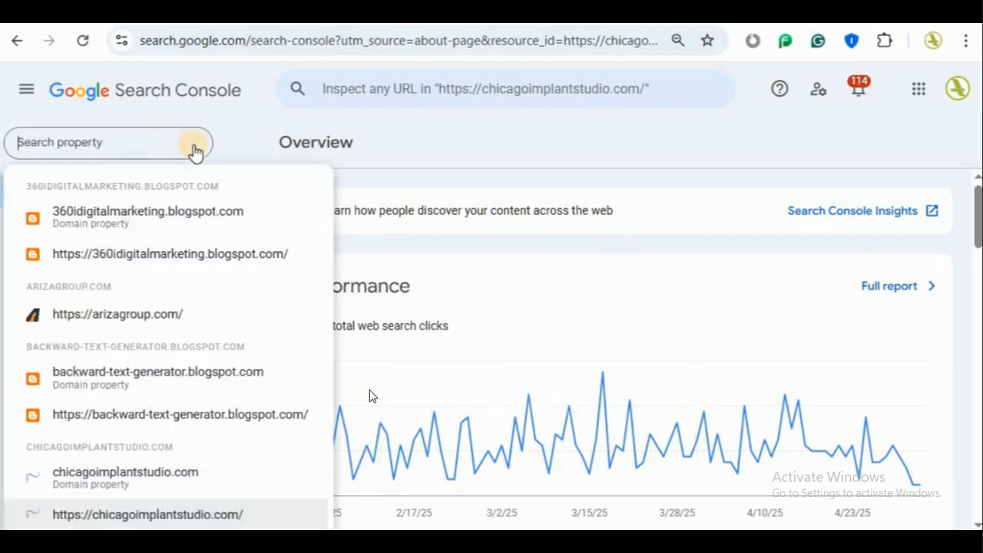
scroll(274, 351, "down", 2)
scroll(274, 351, "down", 3)
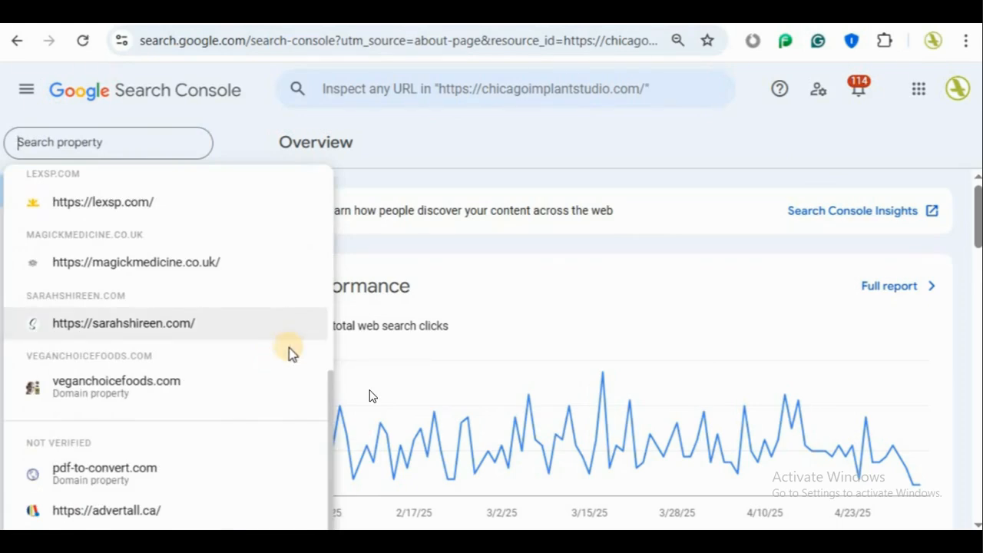
key("ctrl+minus")
scroll(190, 359, "down", 5)
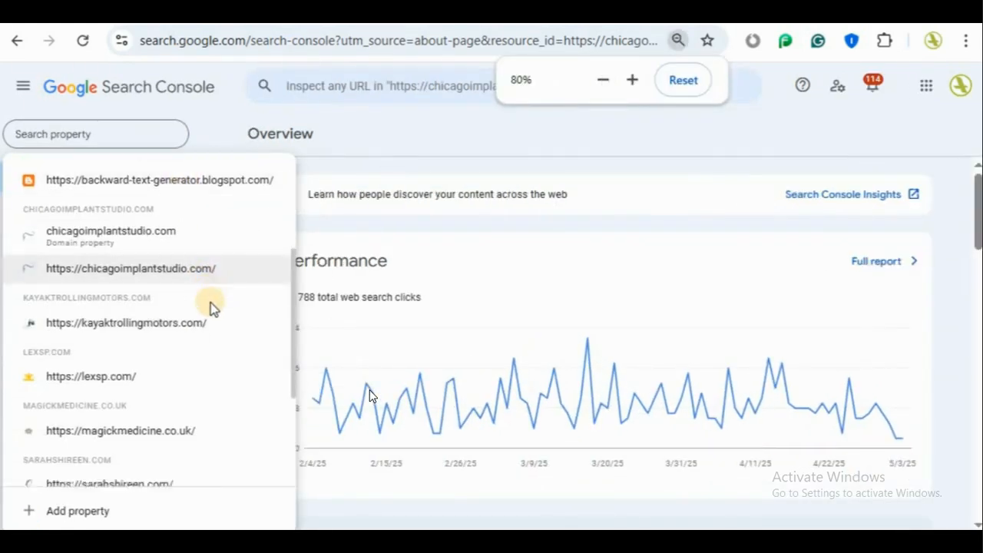
left_click(79, 515)
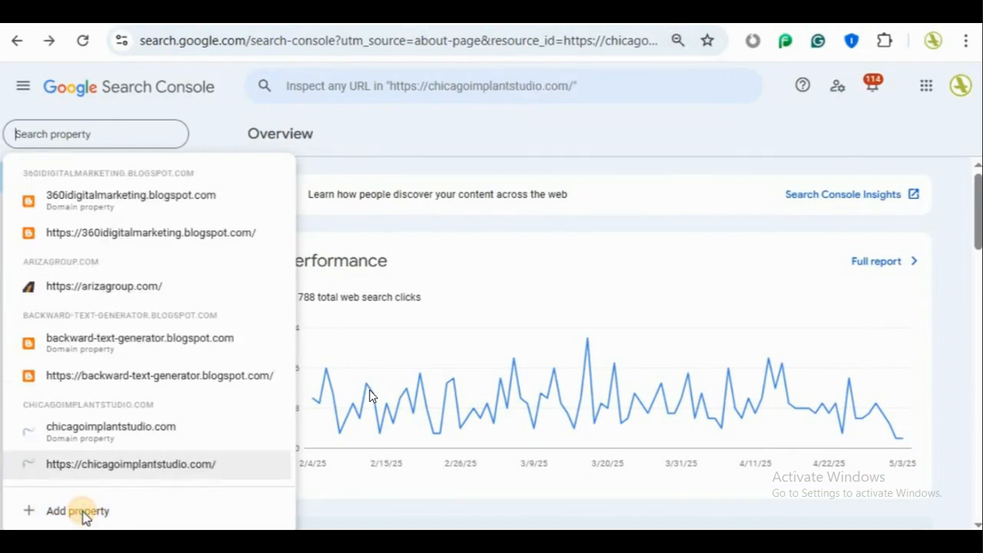
left_click(79, 513)
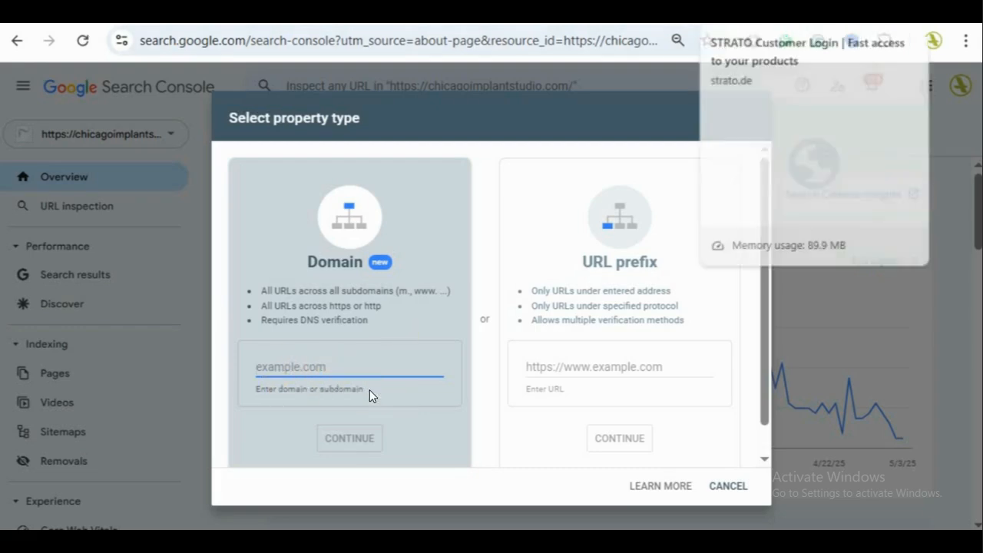
Step: Add peseco.eu as a Domain property, taking the address from the site's WordPress tab, and close the ownership dialog
left_click(718, 12)
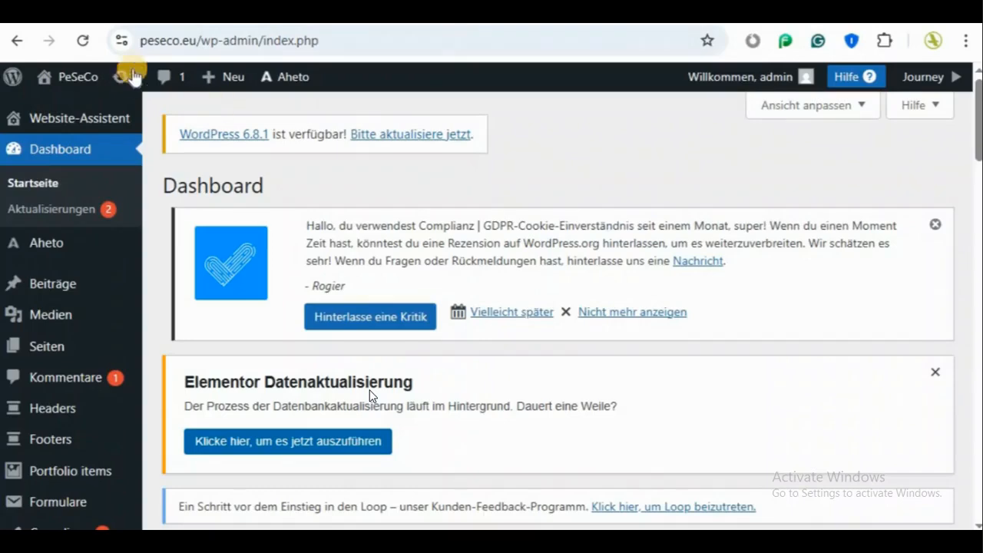
left_click_drag(141, 41, 202, 40)
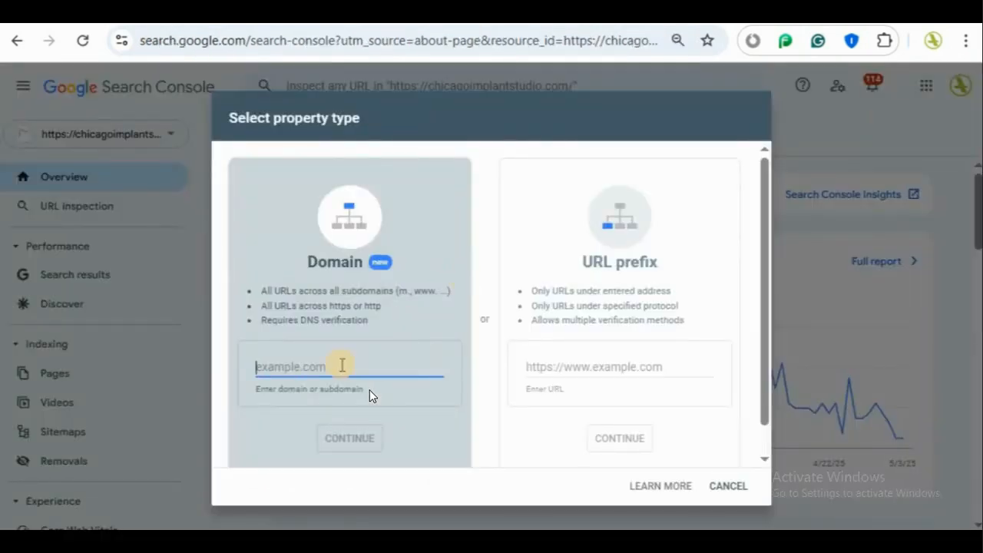
type("https://peseco.eu/")
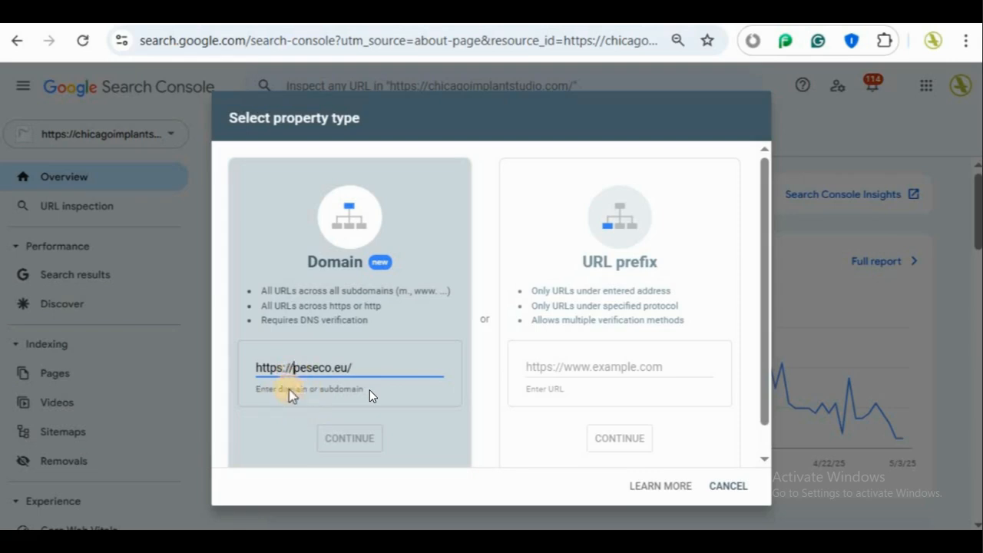
left_click_drag(258, 367, 293, 366)
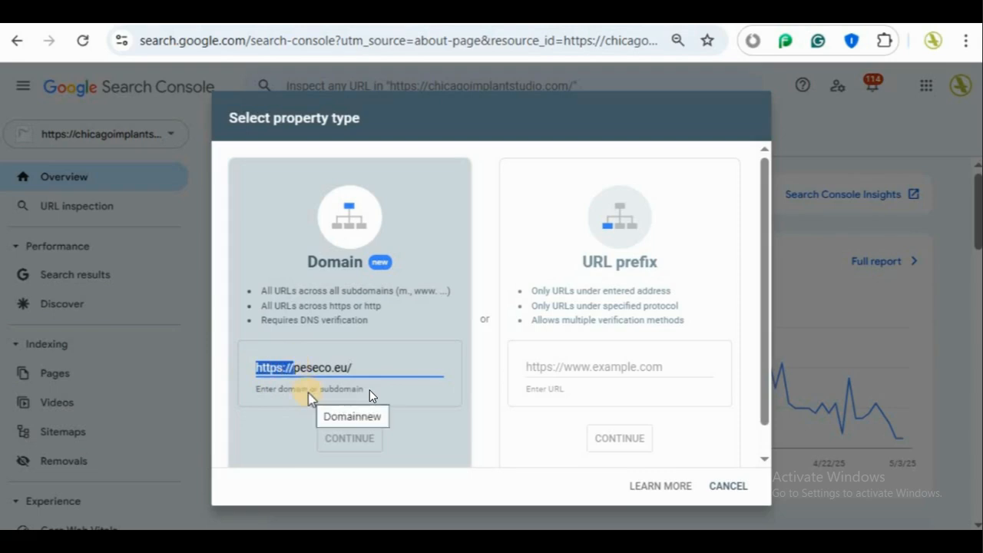
key("BackSpace")
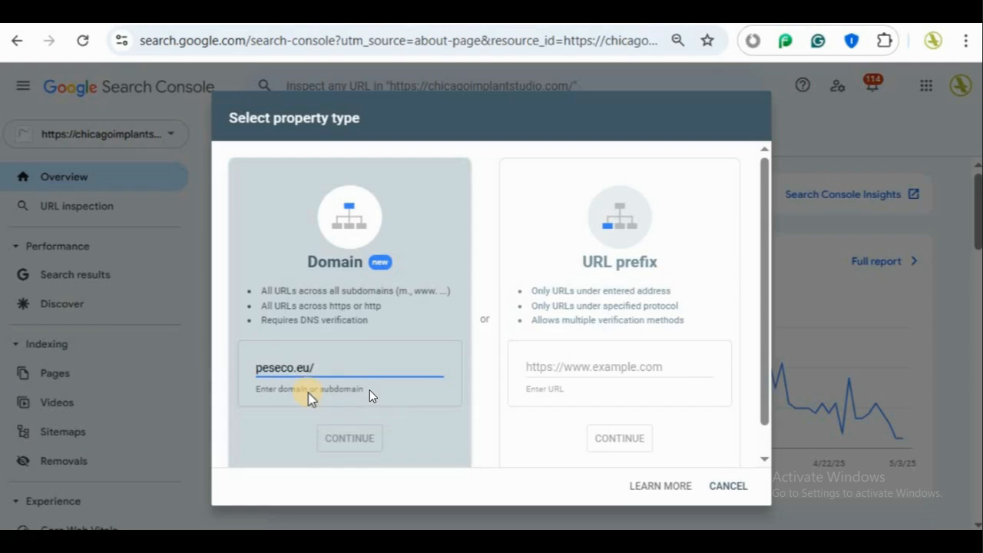
left_click(359, 366)
key("BackSpace")
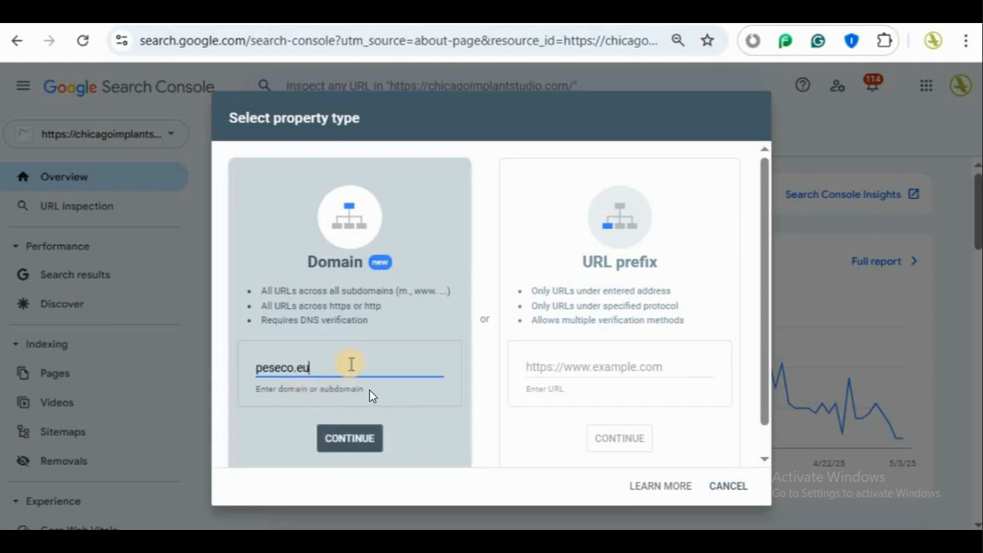
left_click(358, 441)
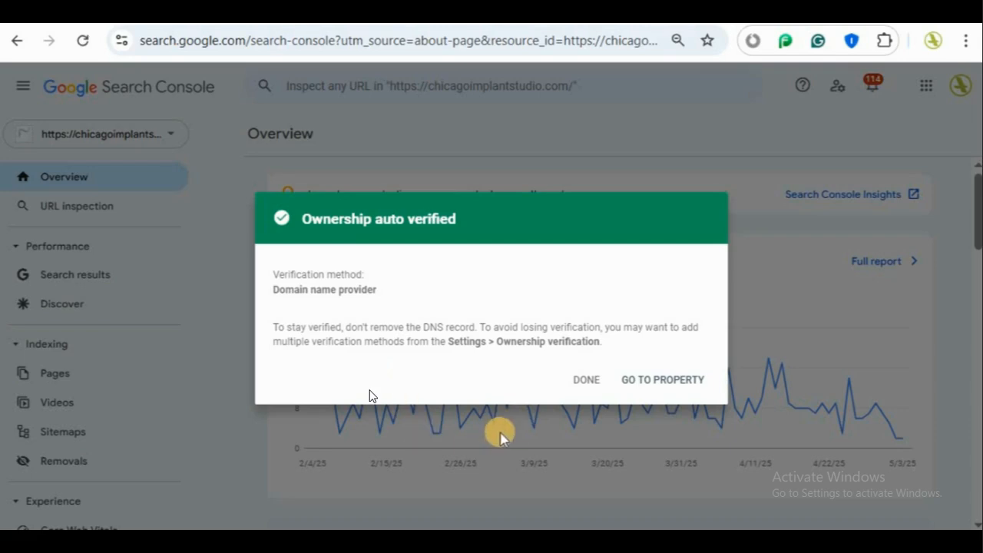
left_click(587, 382)
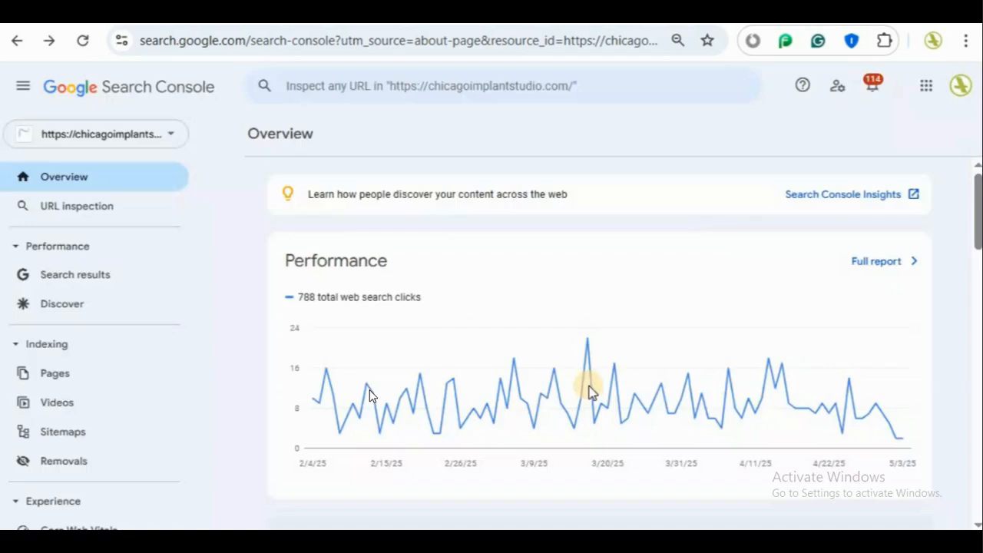
Step: Switch Search Console to the first other listed Google account and begin adding a new property there
left_click(960, 86)
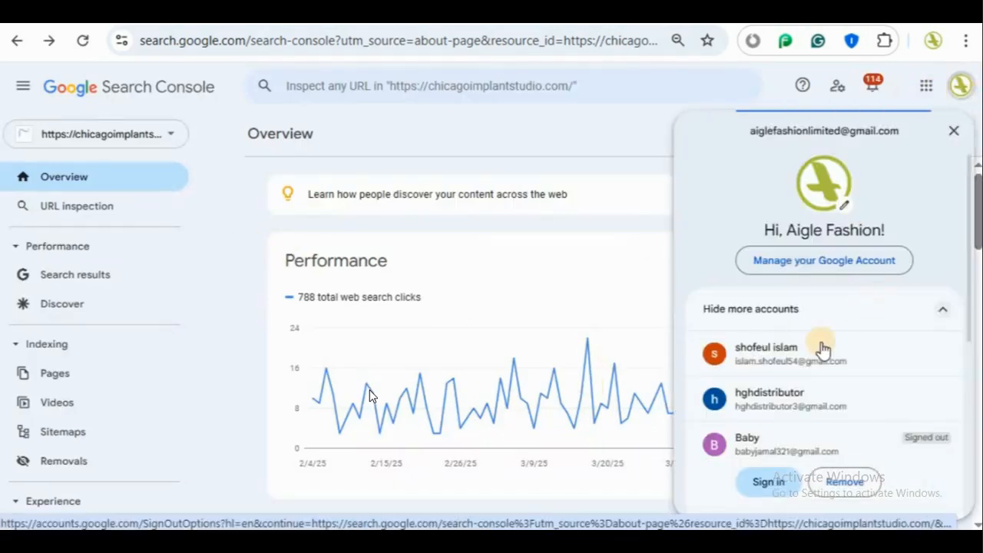
left_click(783, 347)
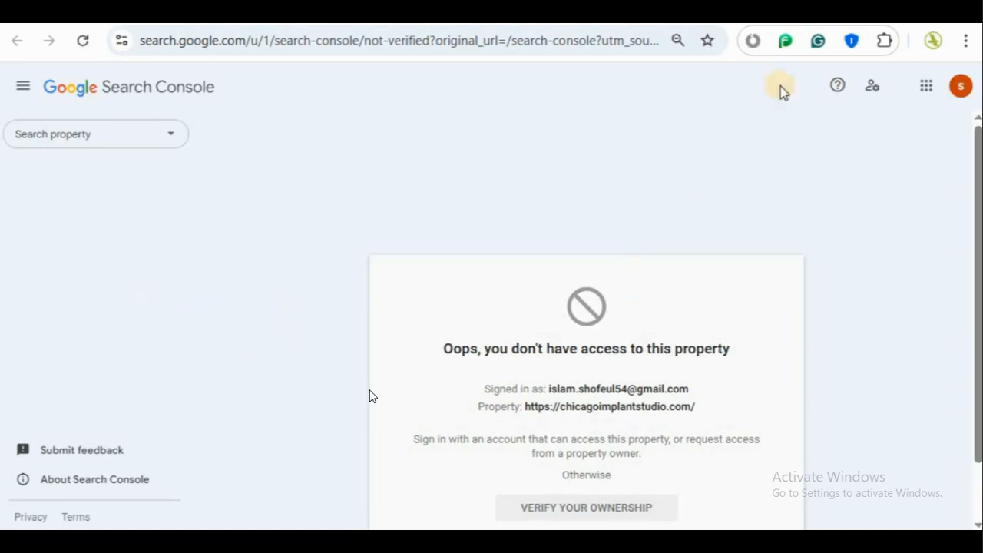
left_click(175, 141)
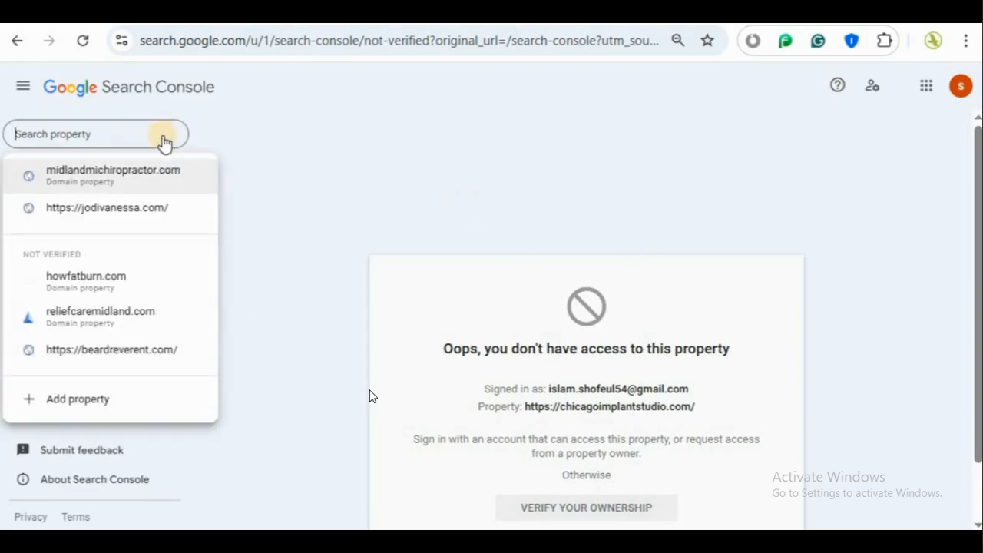
left_click(88, 405)
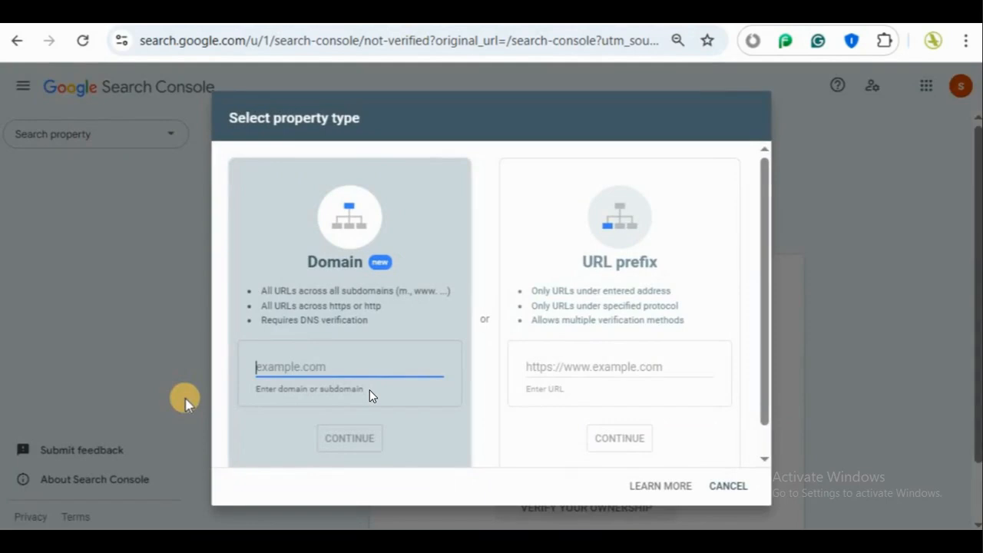
type("https://peseco.eu/")
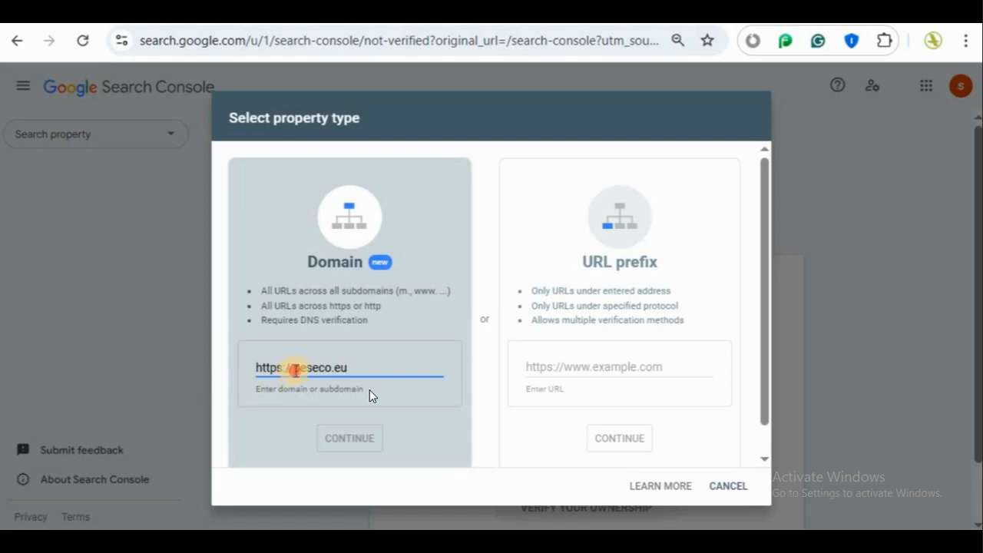
left_click(294, 369)
key("BackSpace")
key("BackSpace")
key("BackSpace")
key("BackSpace")
key("BackSpace")
key("BackSpace")
key("BackSpace")
key("BackSpace")
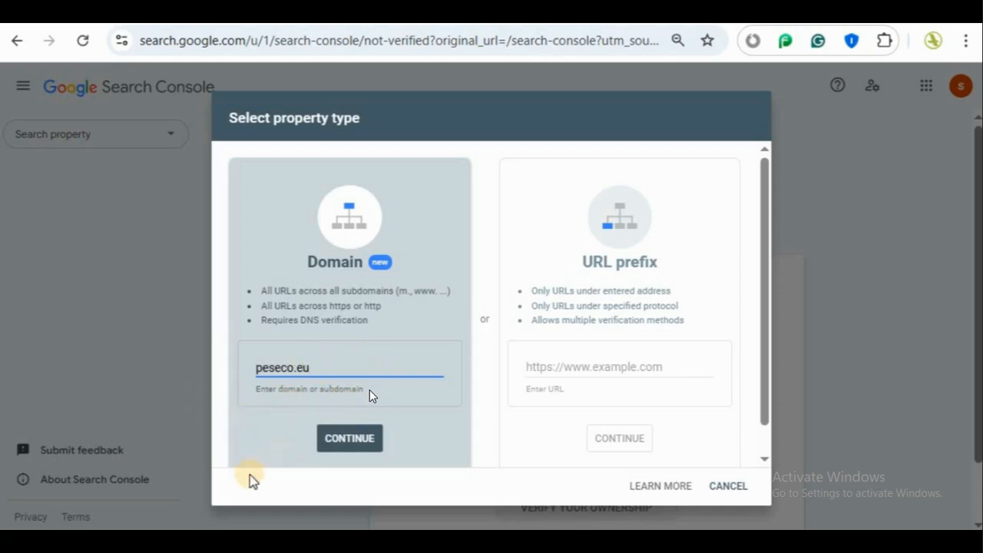
left_click(351, 450)
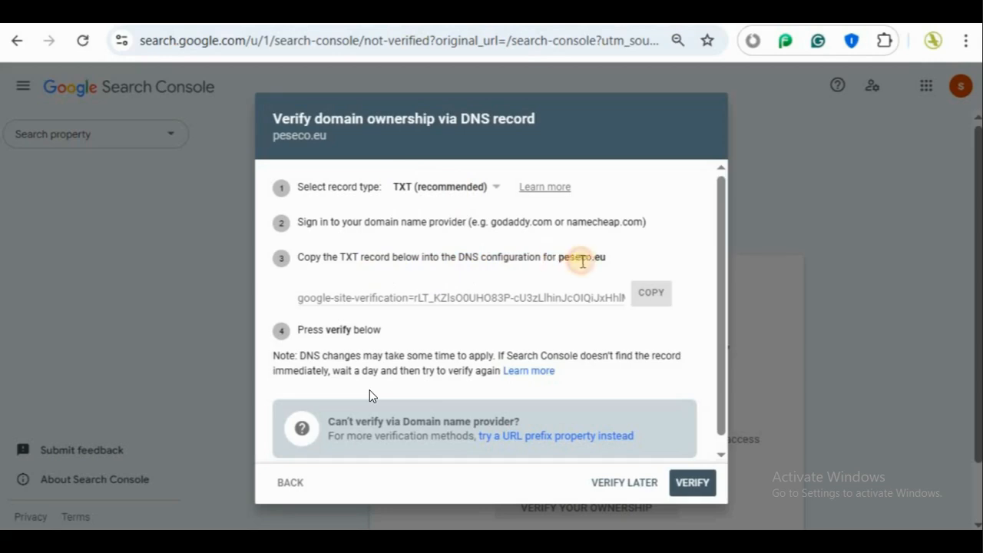
Step: Check the domain named in the DNS verification instructions and copy its TXT verification record
left_click_drag(559, 258, 621, 259)
left_click(602, 259)
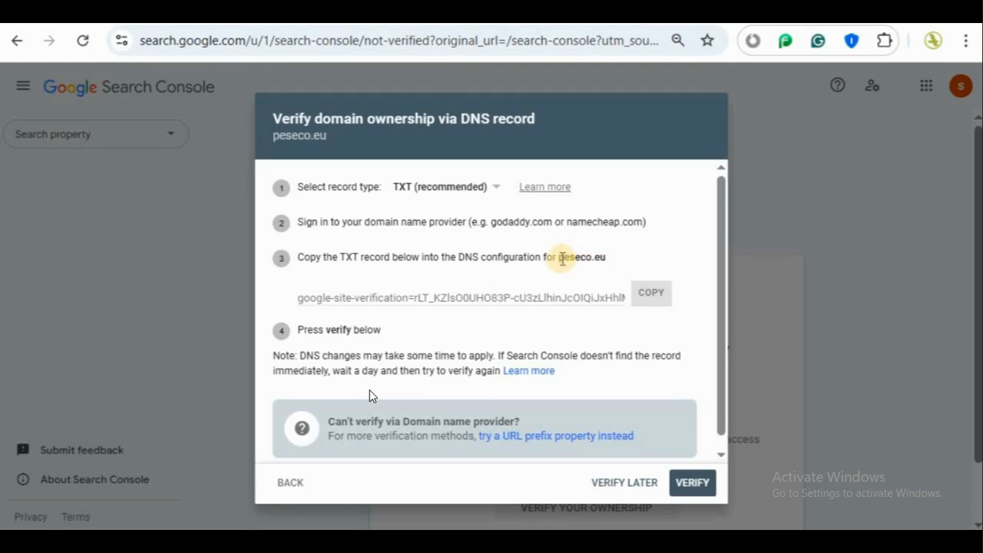
left_click_drag(558, 258, 630, 265)
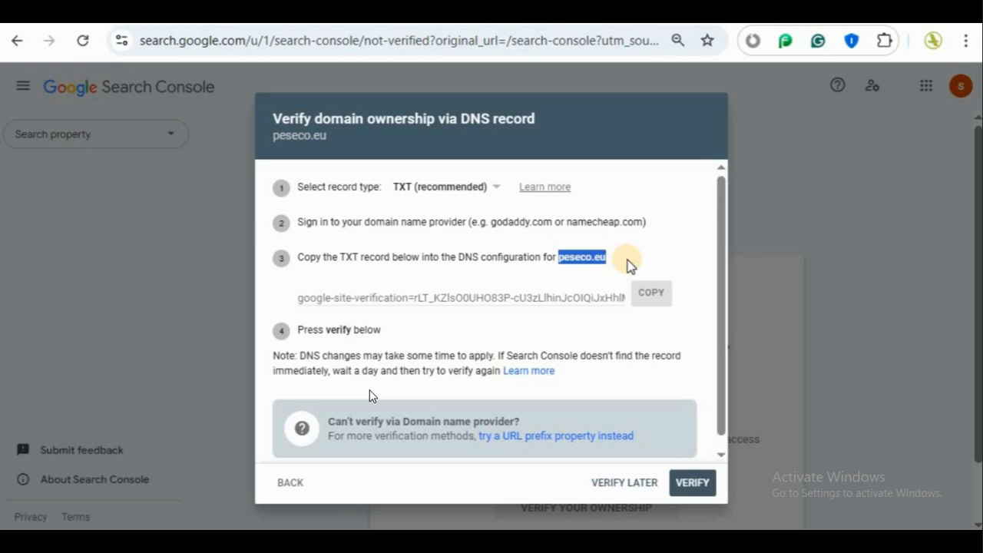
left_click(629, 258)
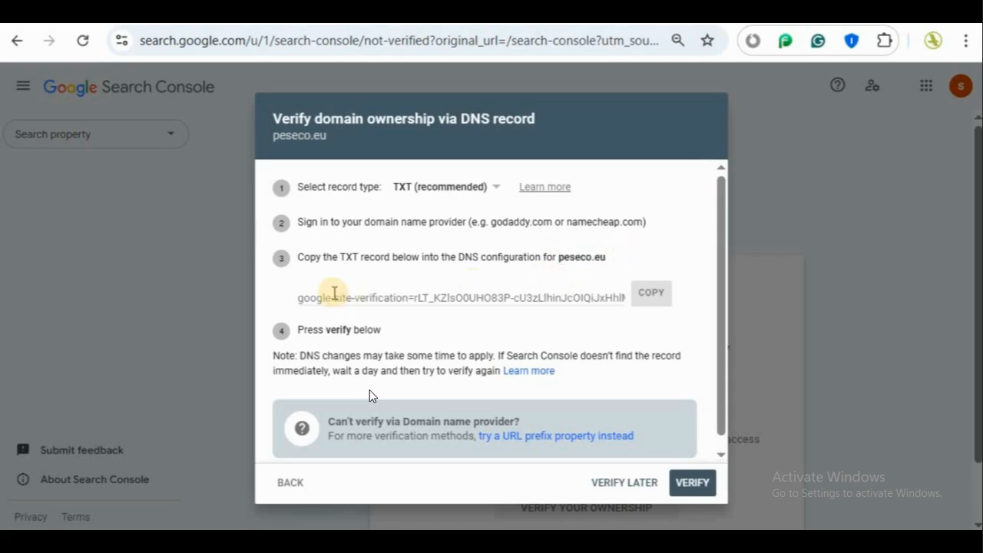
left_click(651, 297)
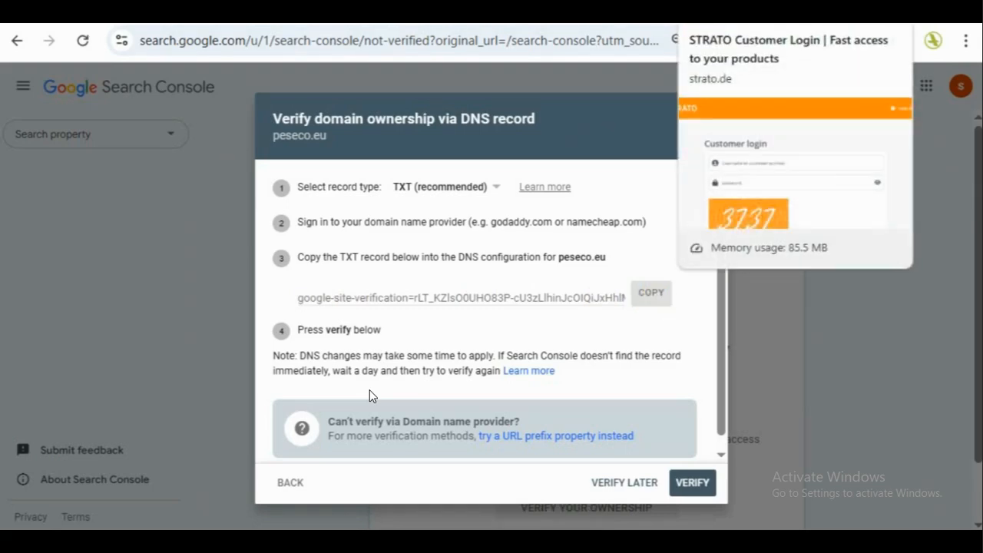
Step: Switch to the STRATO customer login page and fill in the saved customer number and account password
left_click(730, 13)
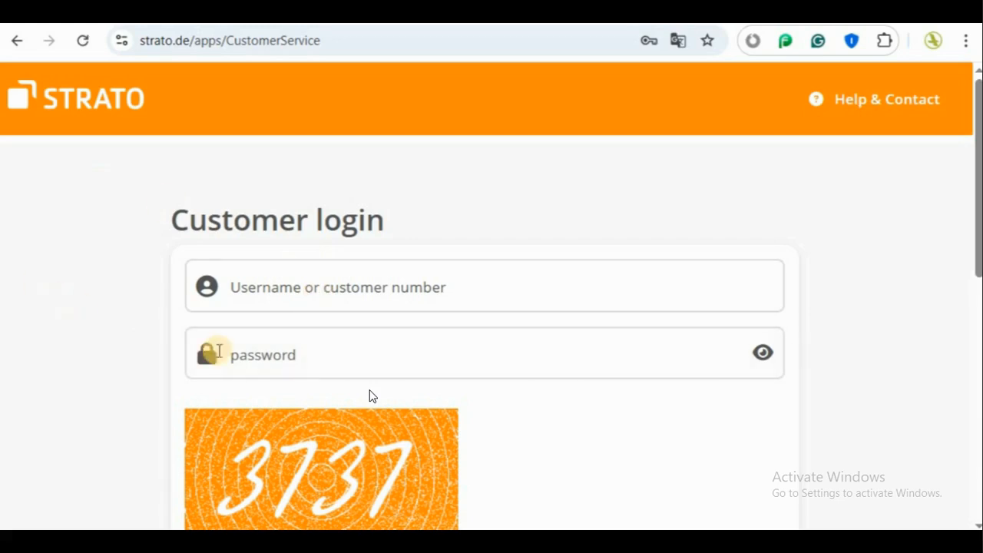
left_click(306, 289)
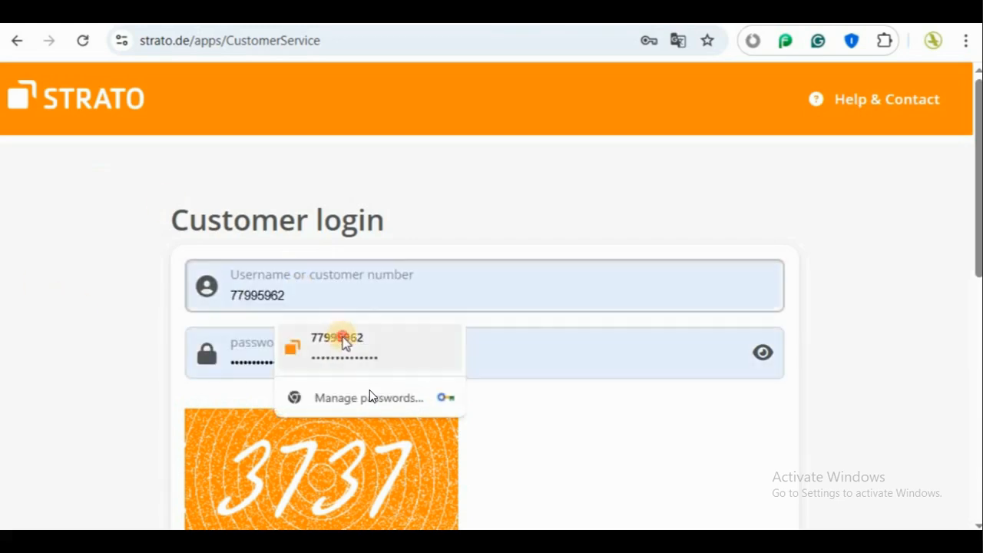
left_click(338, 336)
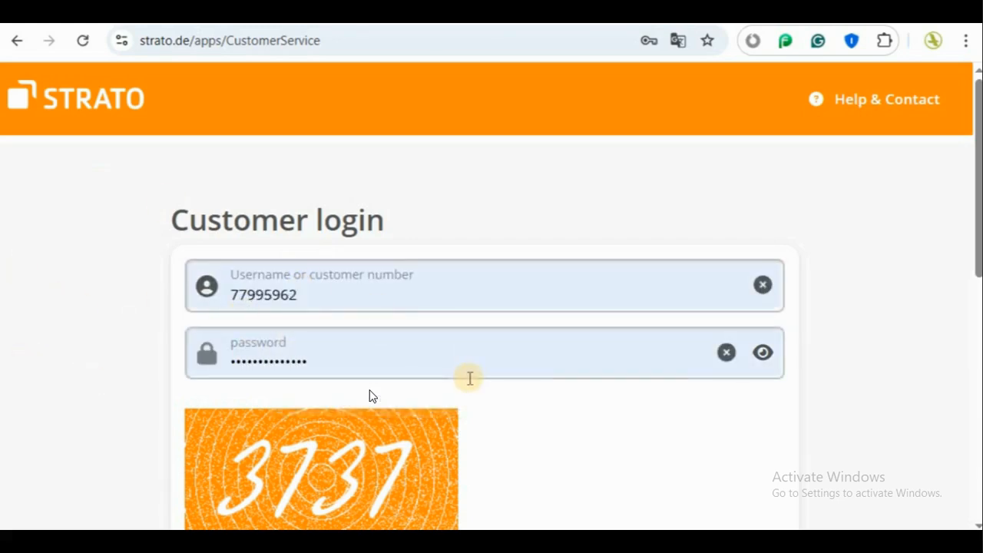
Step: Enter the security code shown in the captcha image and log in to the STRATO customer account
scroll(530, 380, "down", 4)
scroll(361, 406, "up", 1)
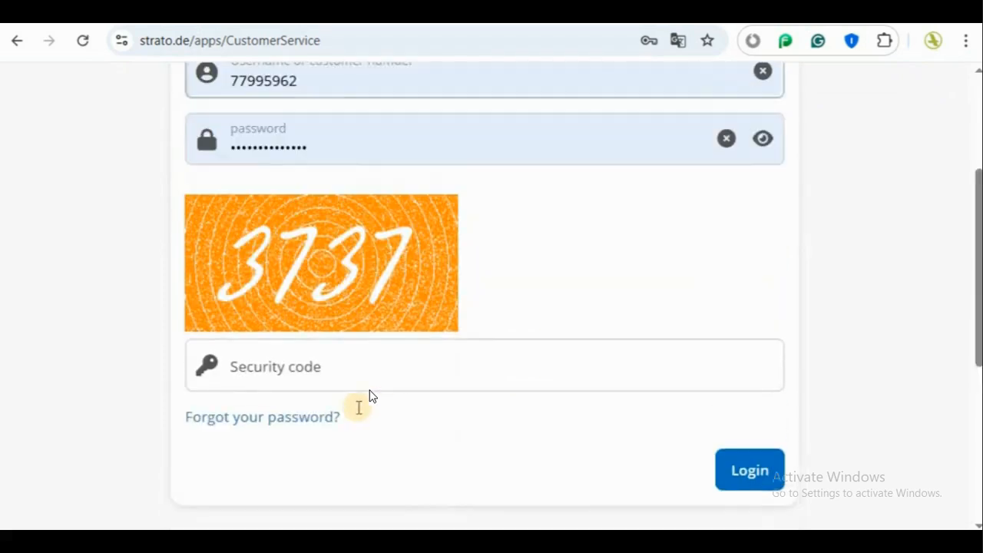
left_click(370, 396)
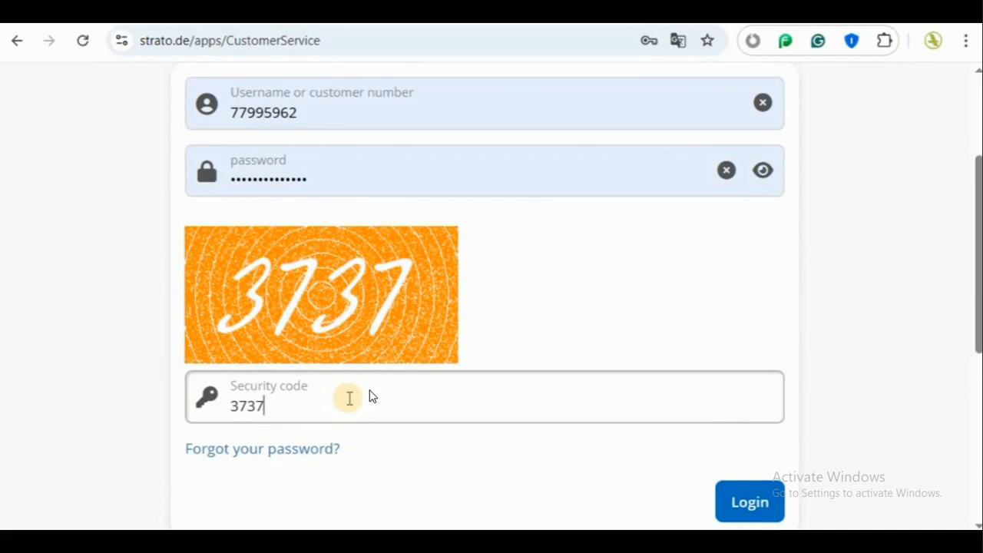
left_click(750, 506)
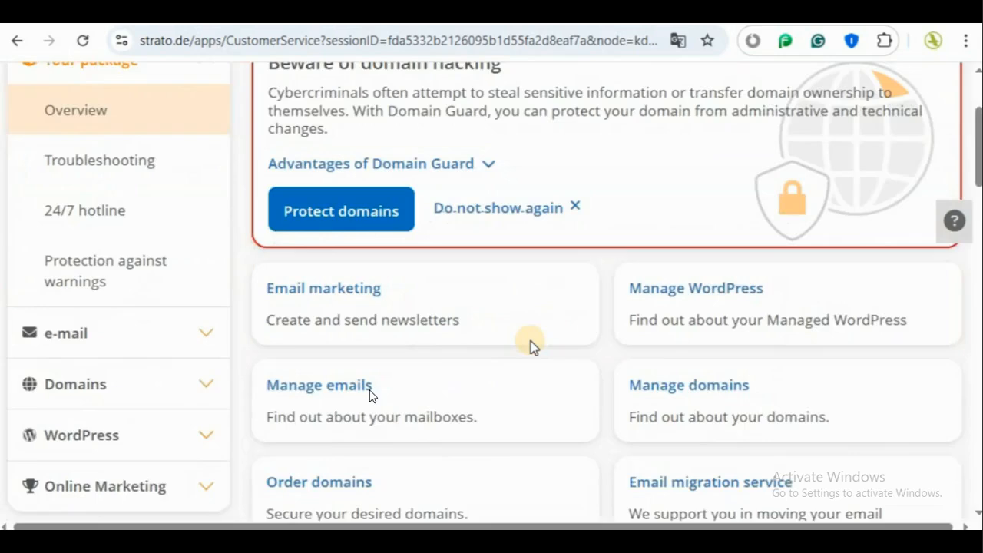
Step: Open the domain management overview of the hosting package
scroll(531, 344, "down", 3)
scroll(531, 341, "up", 2)
scroll(531, 341, "down", 2)
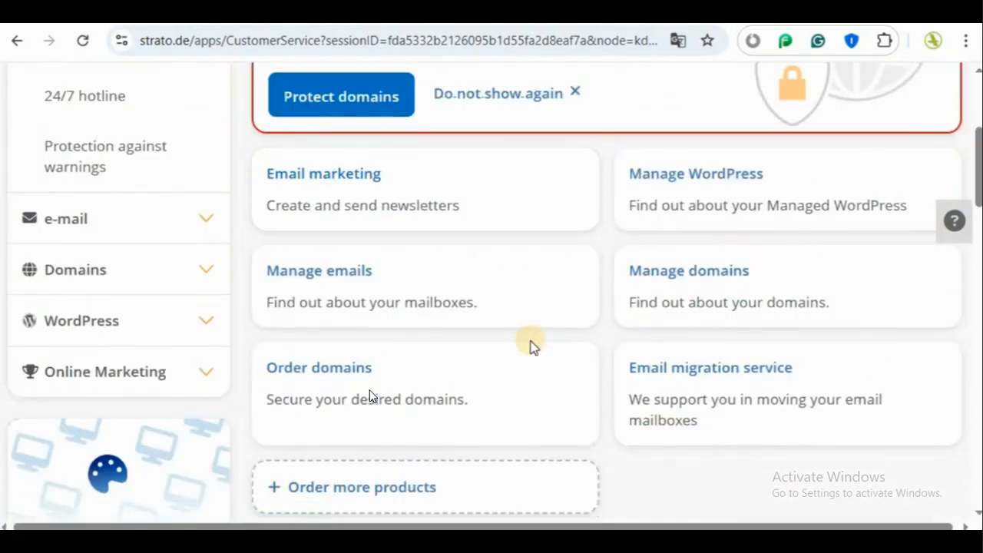
scroll(531, 346, "down", 2)
scroll(530, 346, "up", 2)
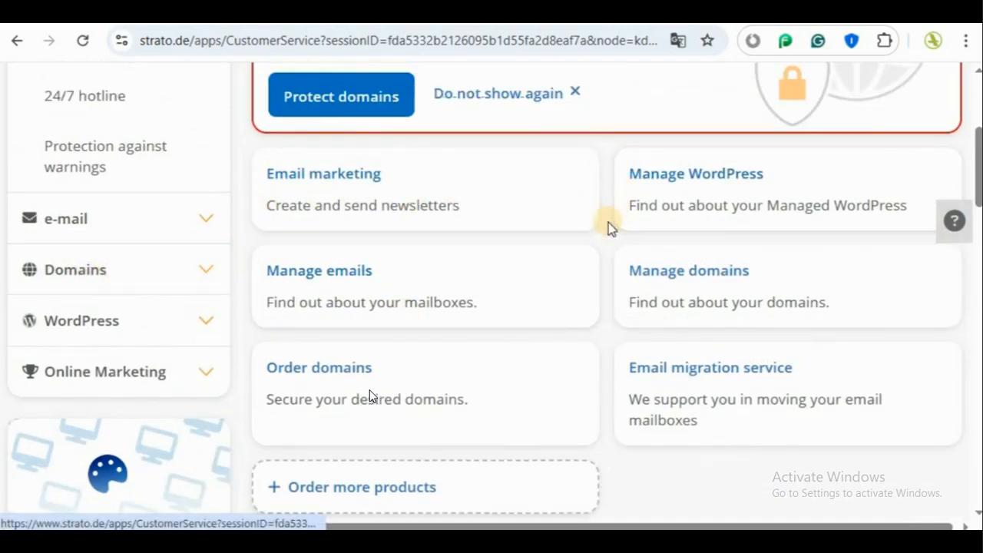
scroll(608, 222, "down", 1)
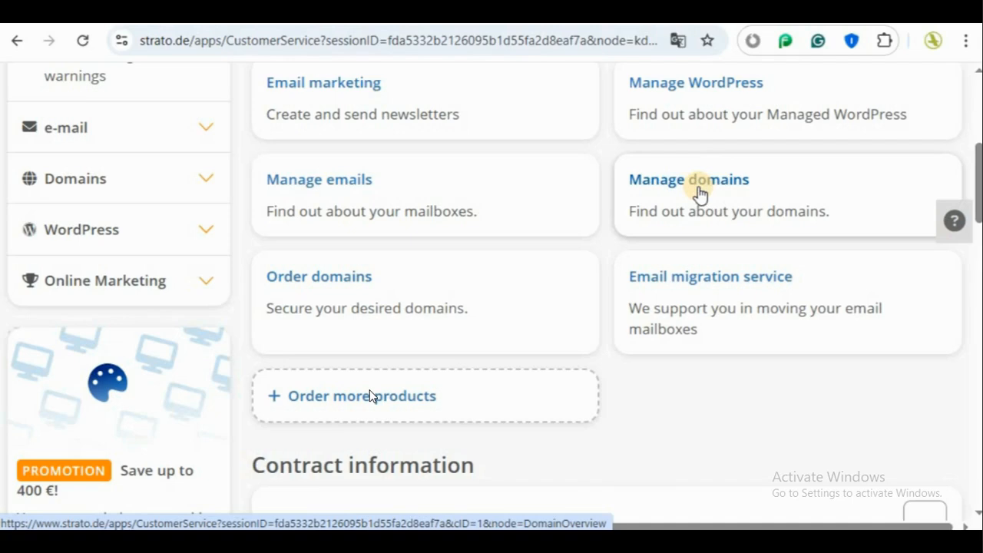
left_click(209, 184)
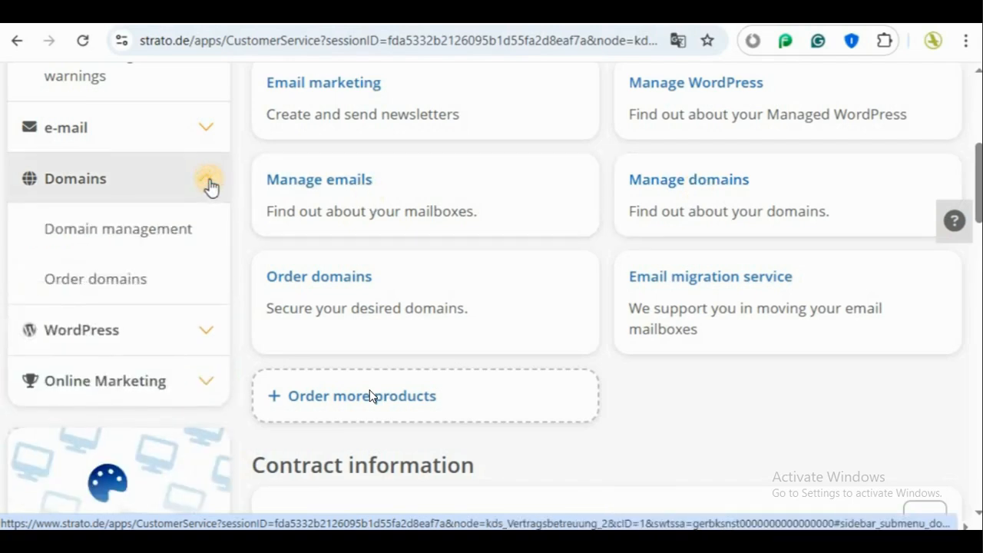
left_click(209, 184)
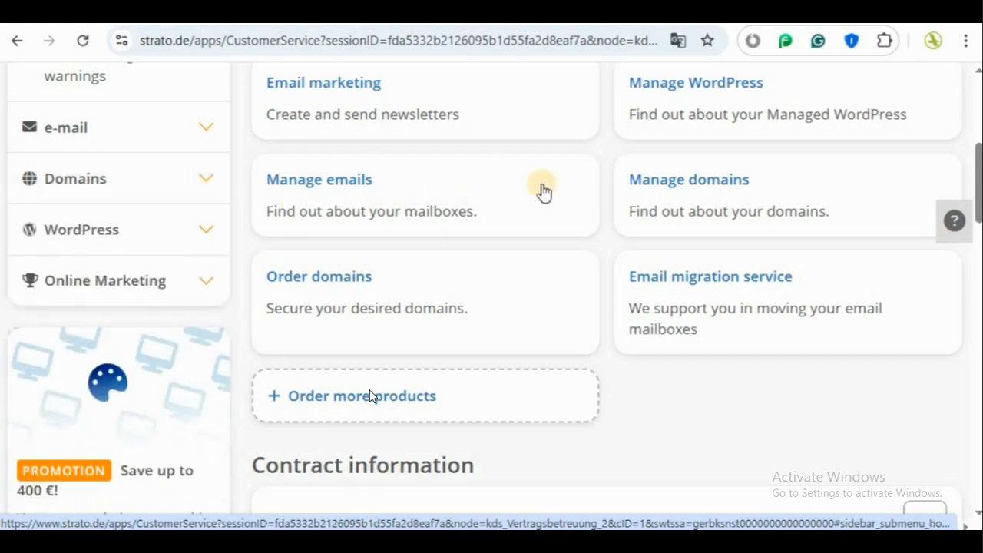
left_click(707, 183)
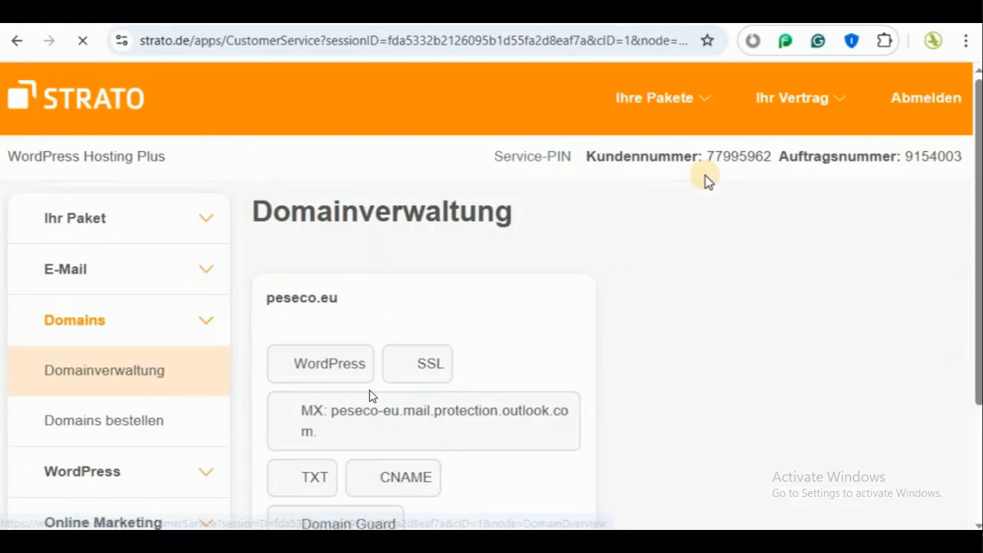
Step: Find peseco.eu in the domain overview and open its TXT record settings
scroll(667, 295, "down", 3)
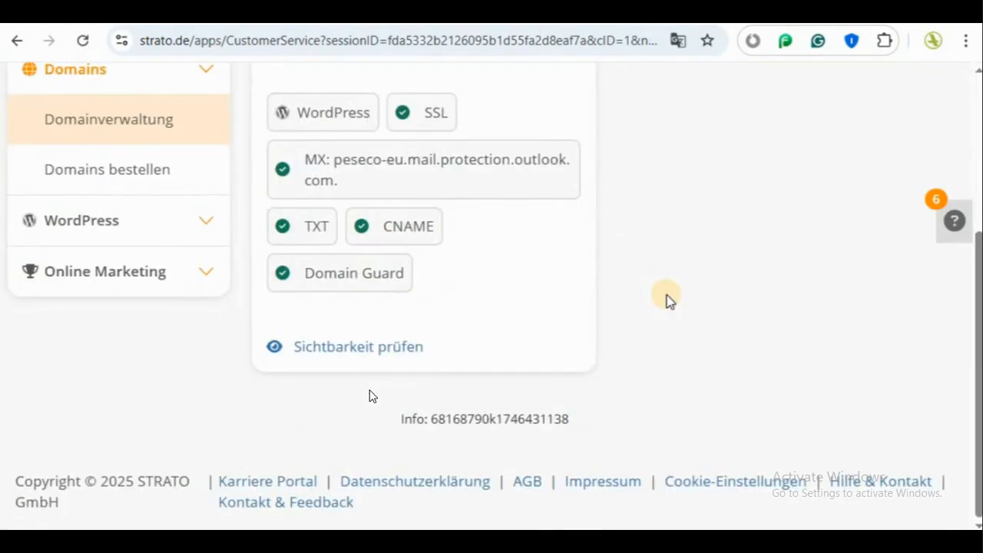
scroll(666, 295, "up", 1)
scroll(666, 300, "up", 2)
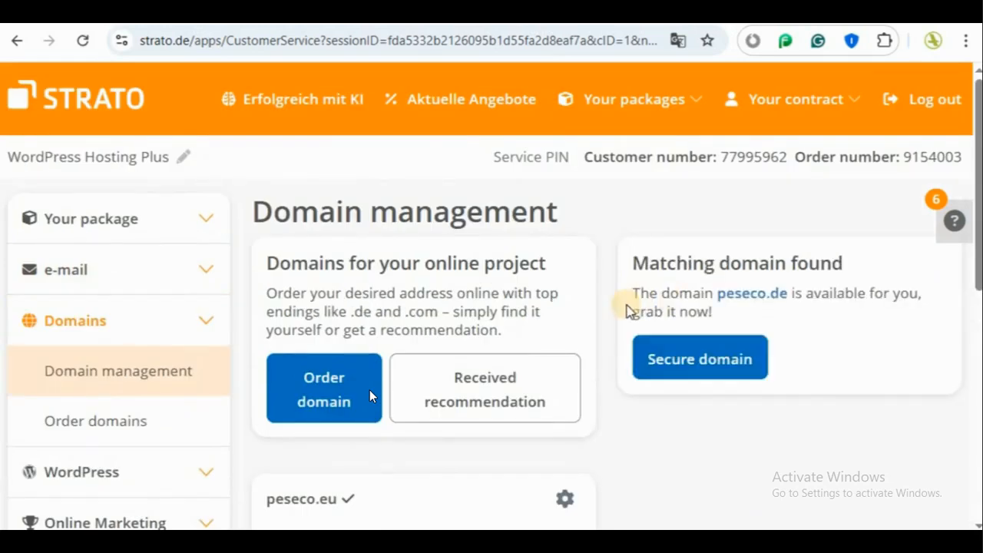
scroll(629, 310, "down", 3)
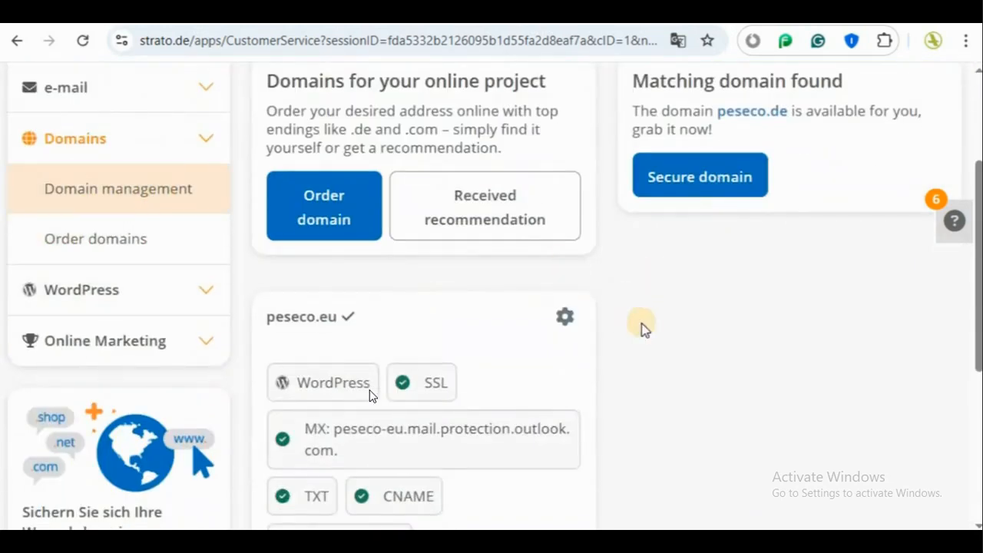
scroll(648, 333, "down", 2)
scroll(647, 333, "down", 1)
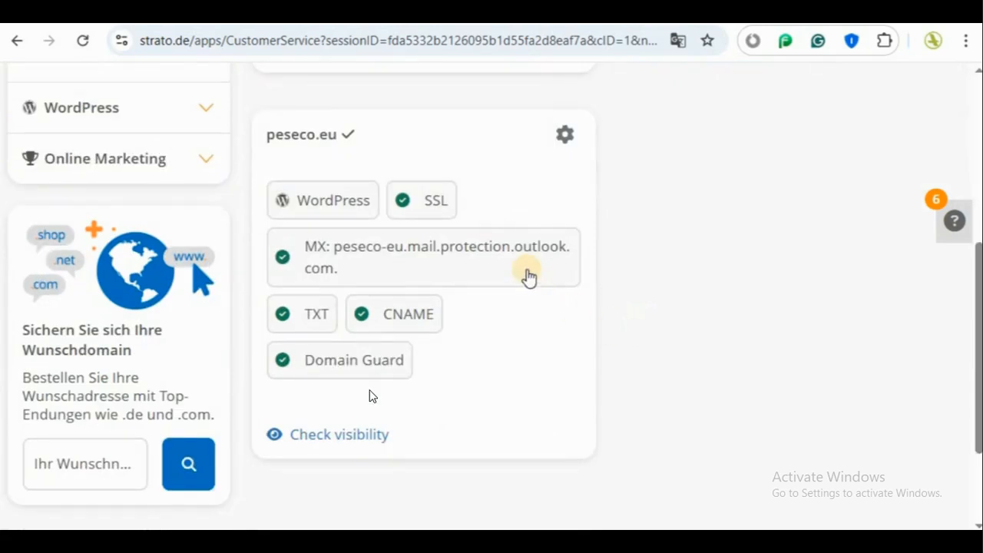
scroll(623, 330, "down", 2)
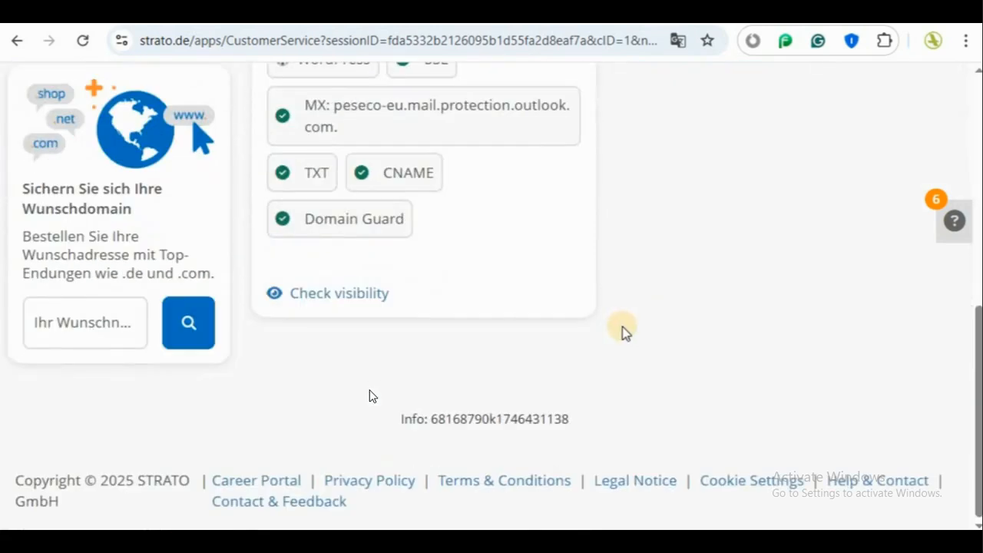
scroll(623, 331, "up", 3)
scroll(597, 338, "down", 2)
left_click(300, 272)
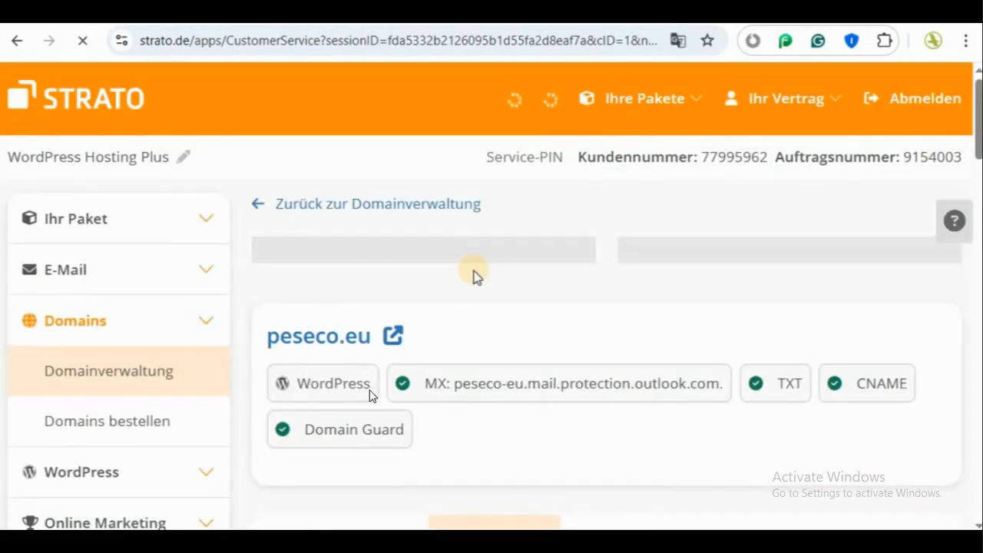
Step: Create another record of type TXT after the existing TXT and CNAME records of peseco.eu
scroll(474, 275, "down", 4)
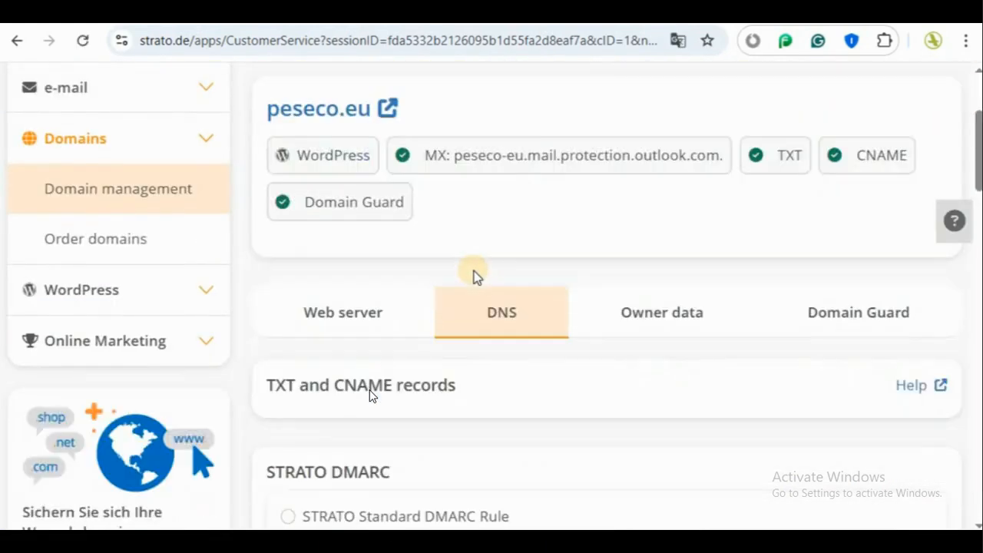
scroll(473, 274, "down", 4)
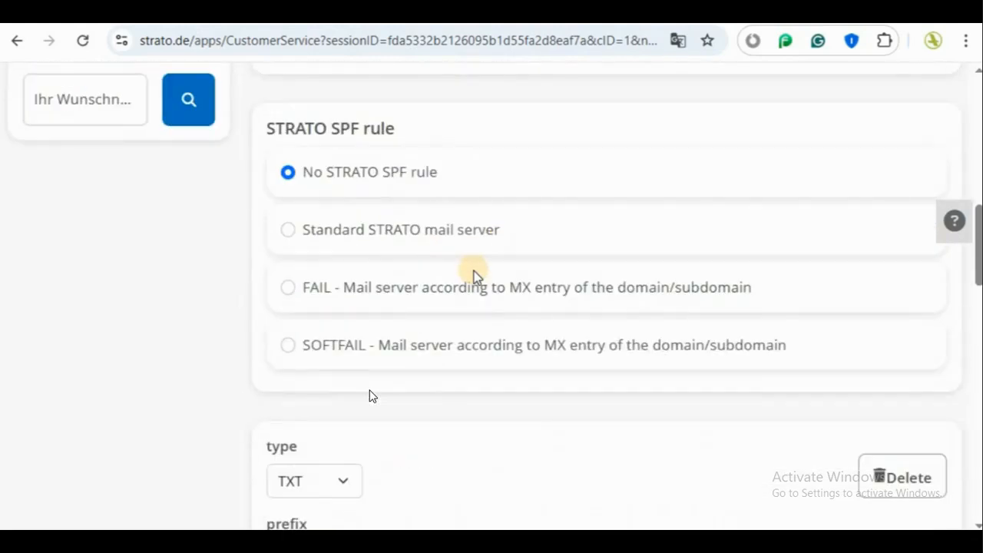
scroll(474, 275, "up", 5)
scroll(474, 275, "down", 10)
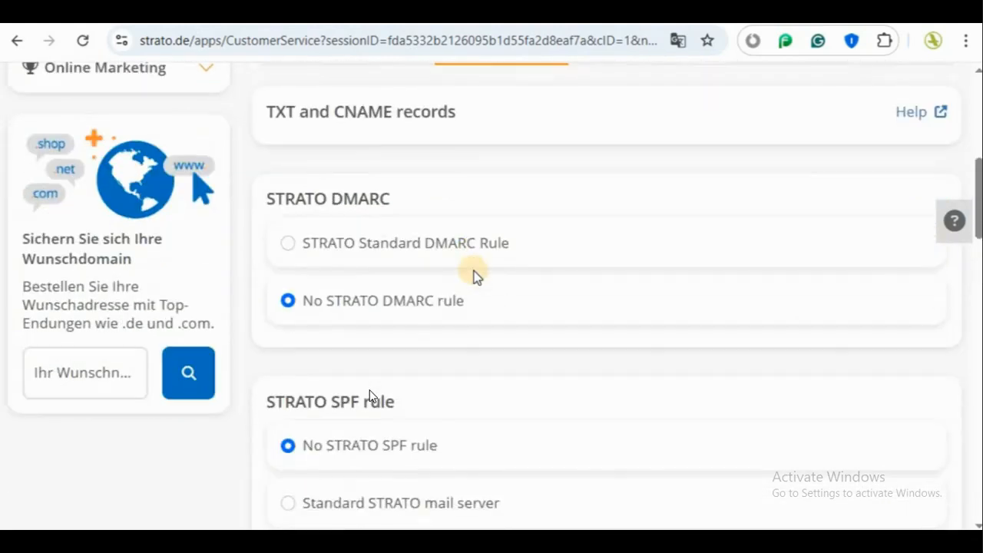
scroll(474, 275, "down", 3)
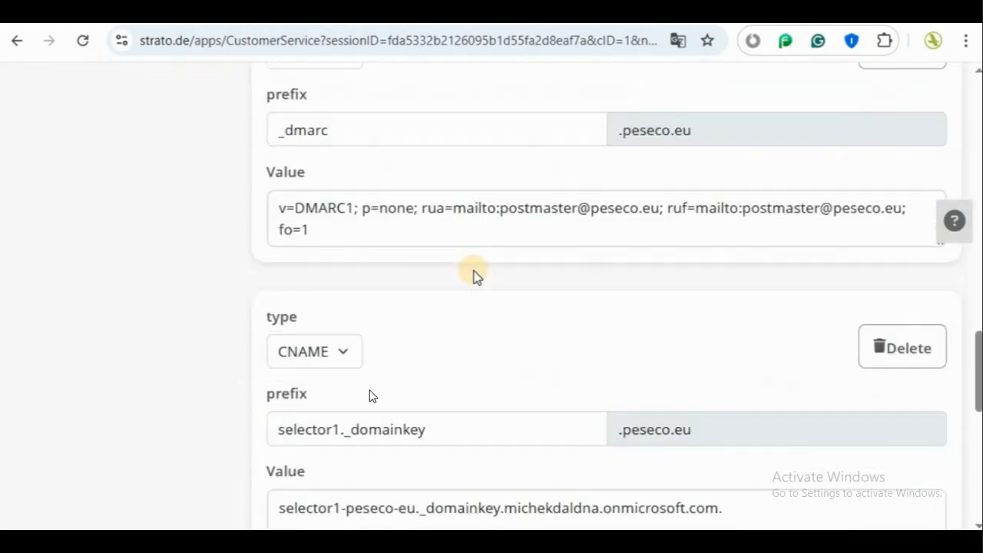
scroll(474, 275, "up", 3)
scroll(474, 275, "down", 6)
scroll(473, 275, "down", 5)
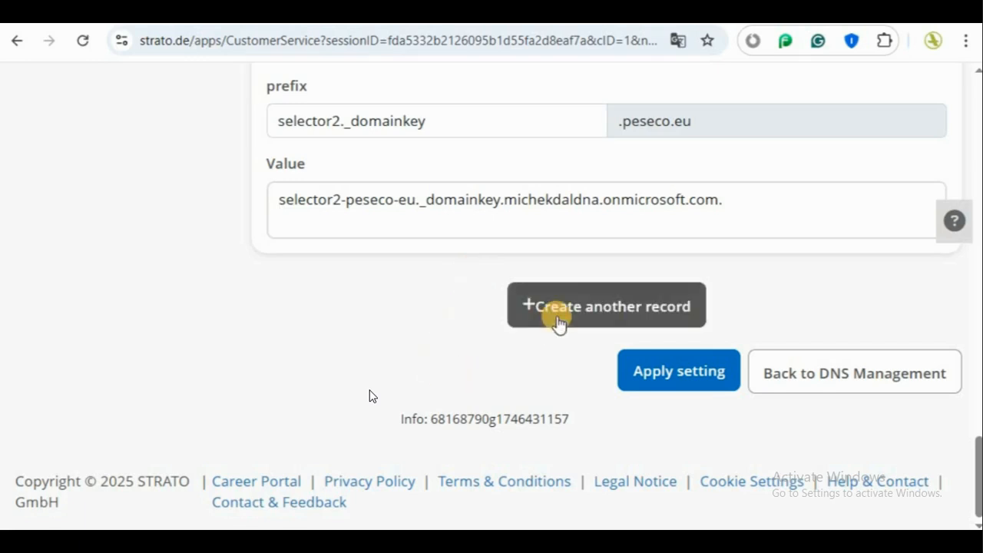
left_click(588, 310)
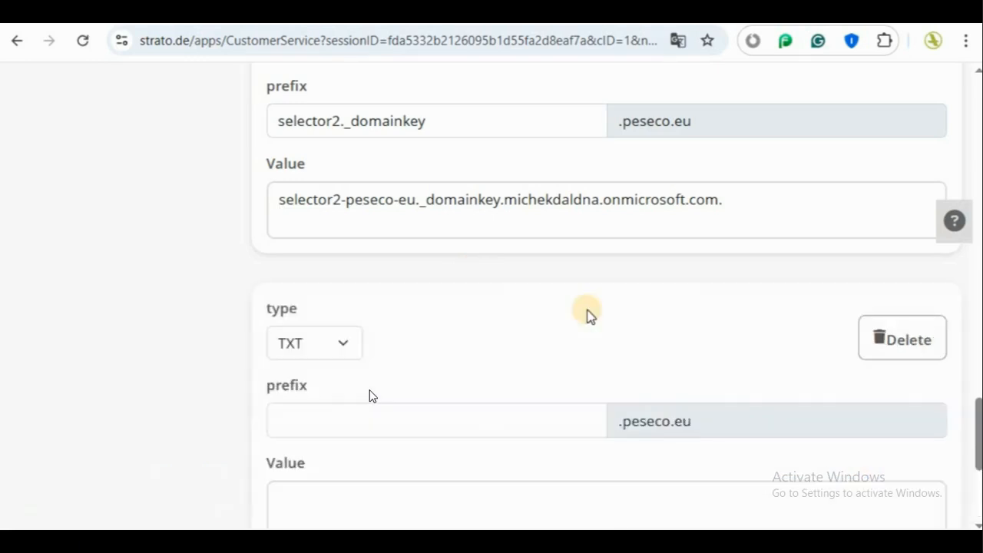
scroll(588, 314, "down", 3)
Step: Copy the Google site verification record from Search Console, paste it as the new TXT record's value in STRATO, and apply the setting
left_click(445, 336)
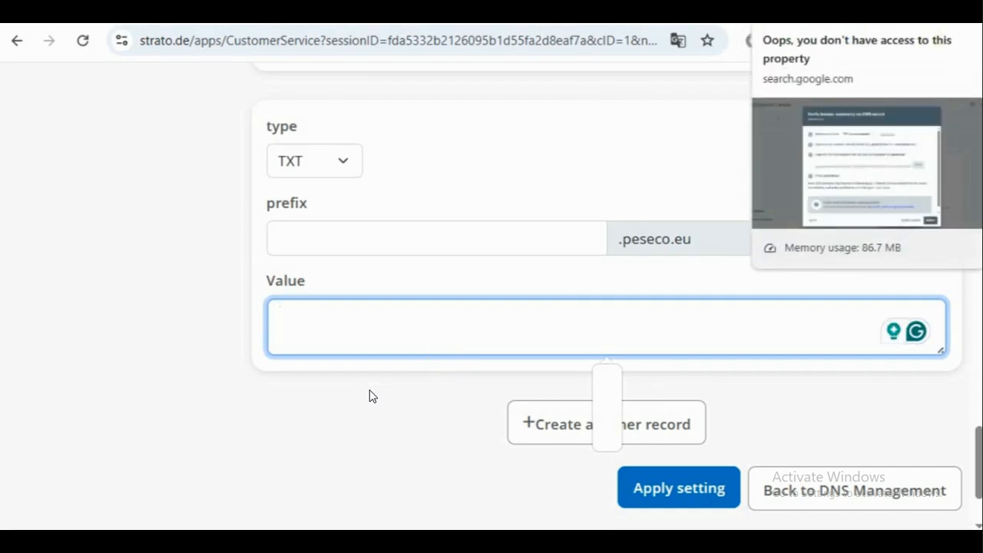
left_click(783, 12)
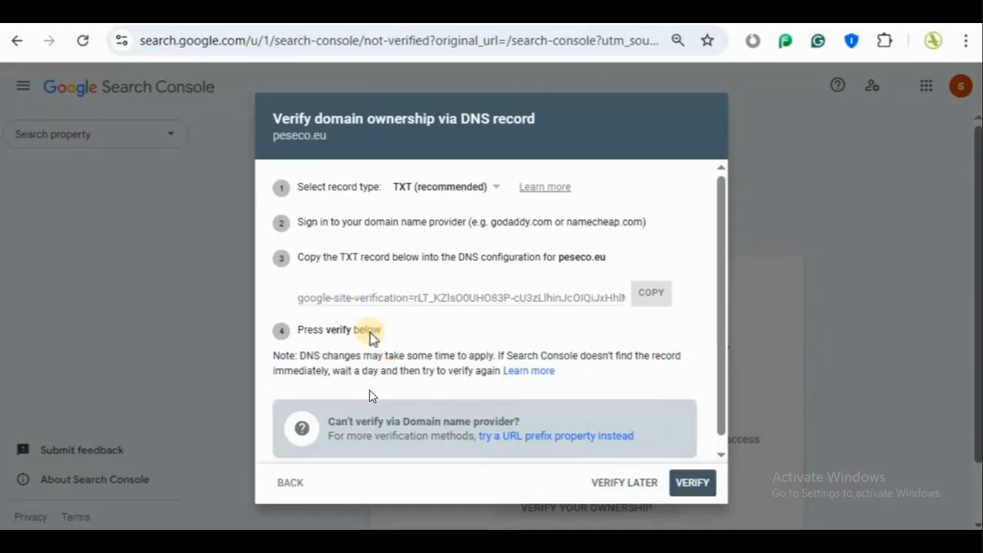
left_click(649, 295)
left_click(676, 13)
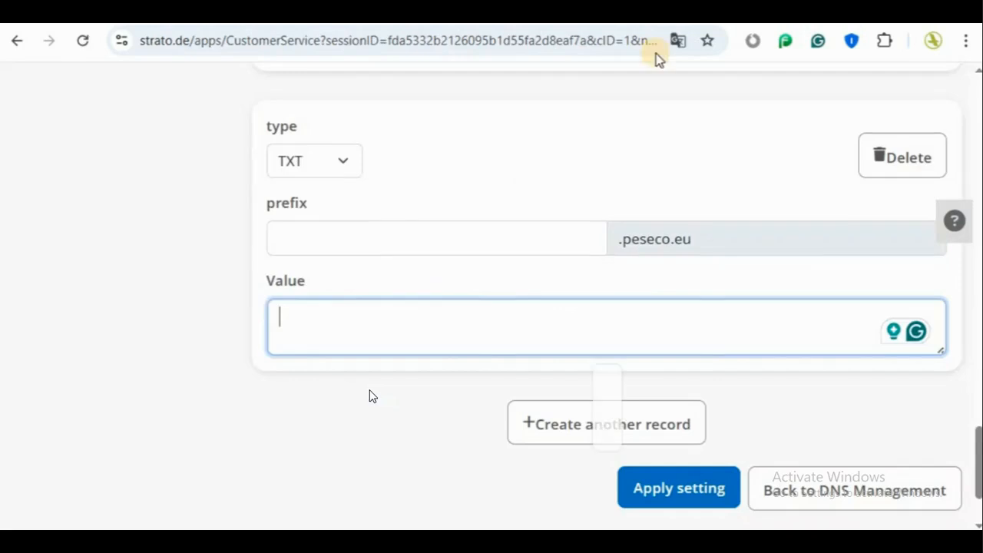
key("ctrl+v")
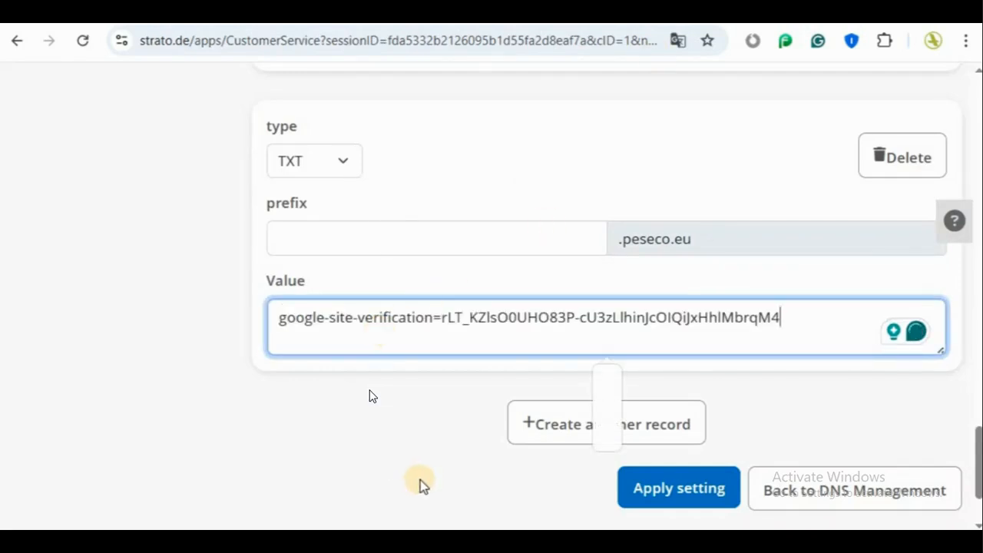
left_click(683, 495)
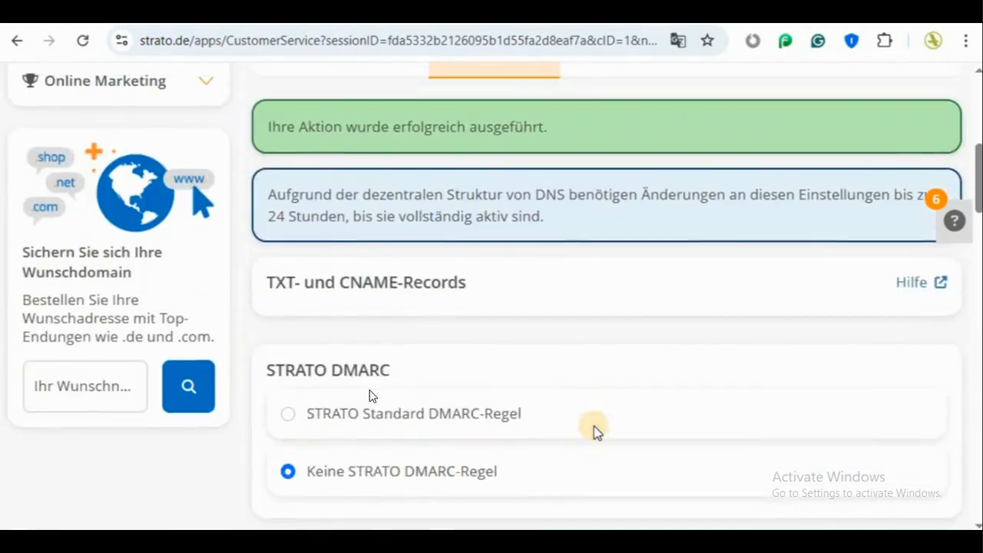
Step: Translate the German DNS page into English and check the saved Google site verification record among the TXT records
scroll(592, 430, "up", 3)
left_click(676, 43)
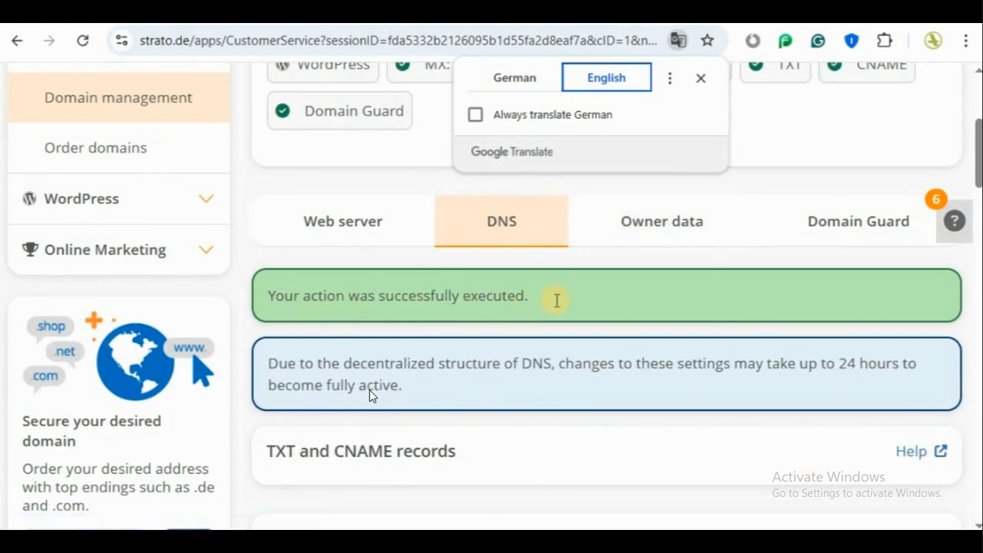
scroll(695, 350, "down", 10)
scroll(695, 349, "down", 6)
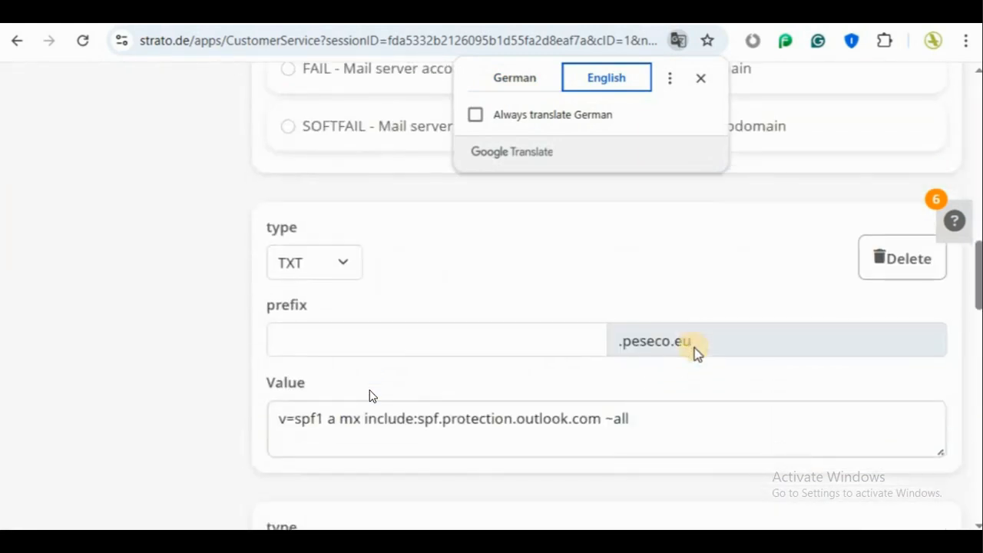
left_click(699, 86)
scroll(620, 322, "down", 2)
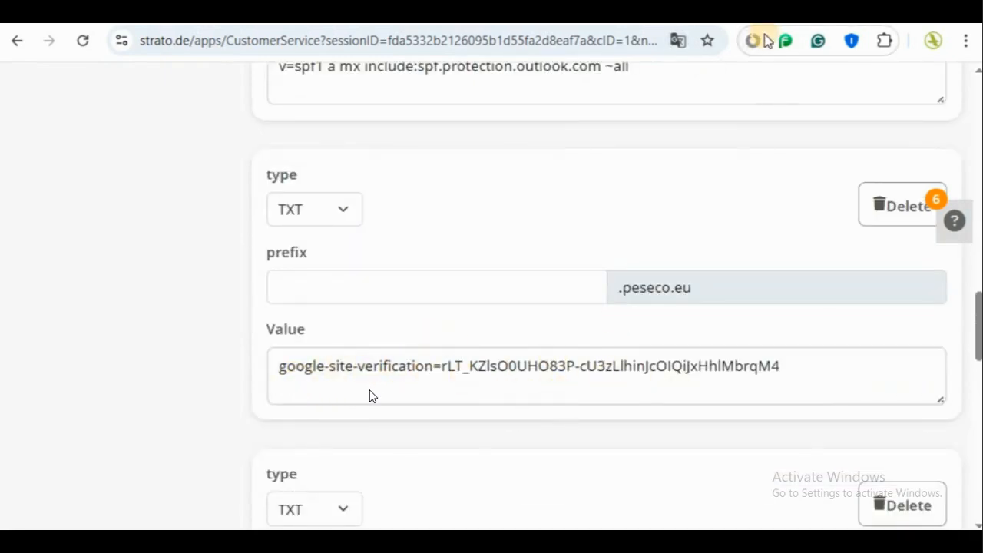
Step: Switch back to Search Console, verify the ownership of peseco.eu, and go to the property
left_click(522, 11)
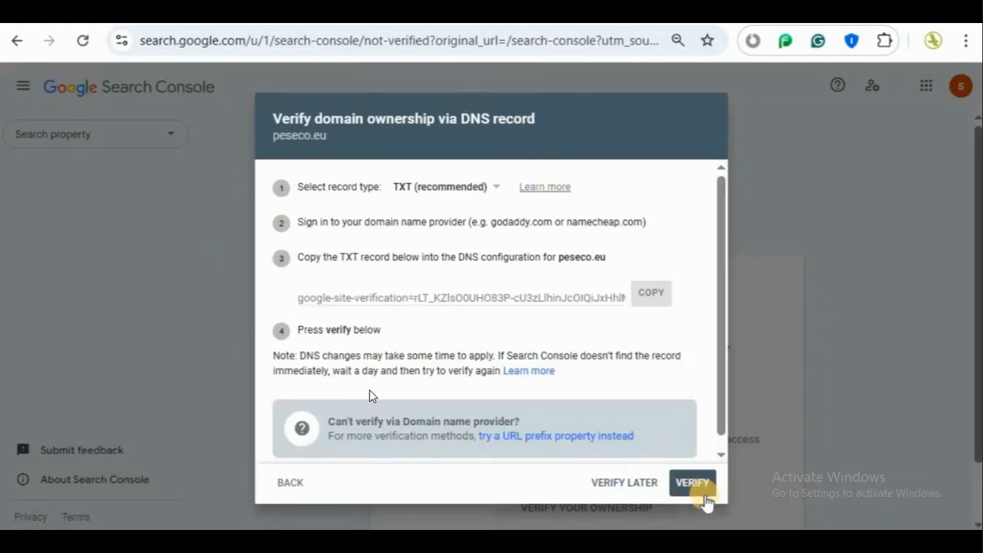
scroll(708, 434, "down", 1)
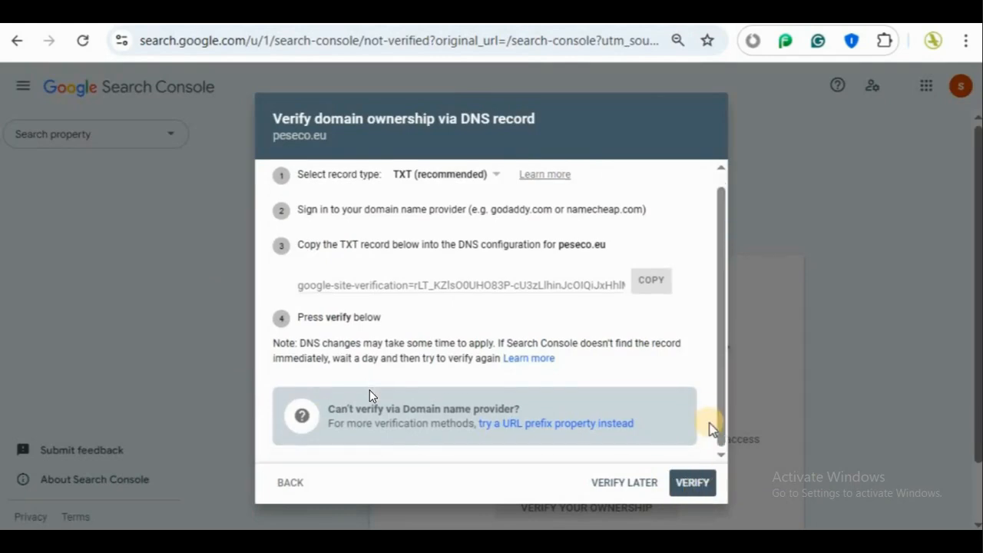
left_click(694, 484)
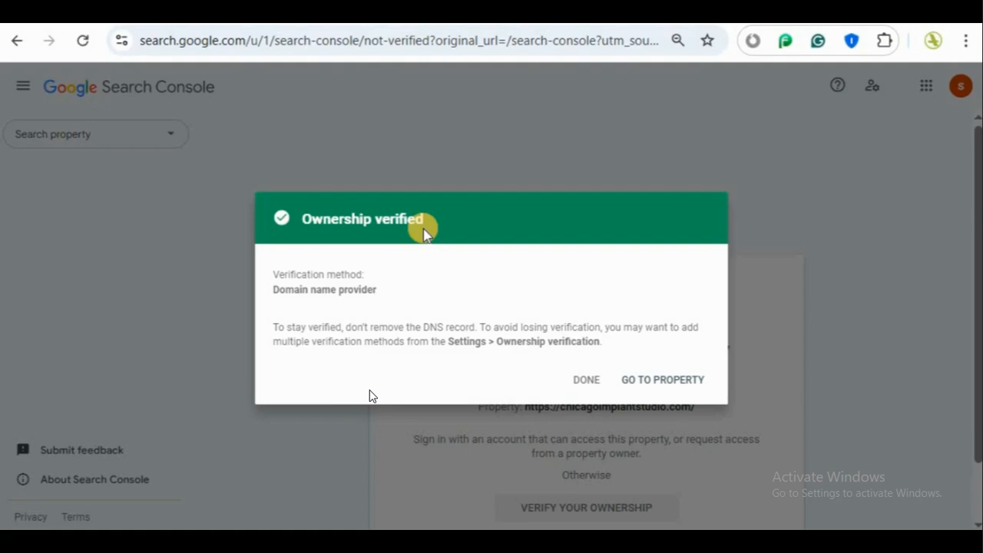
left_click(665, 380)
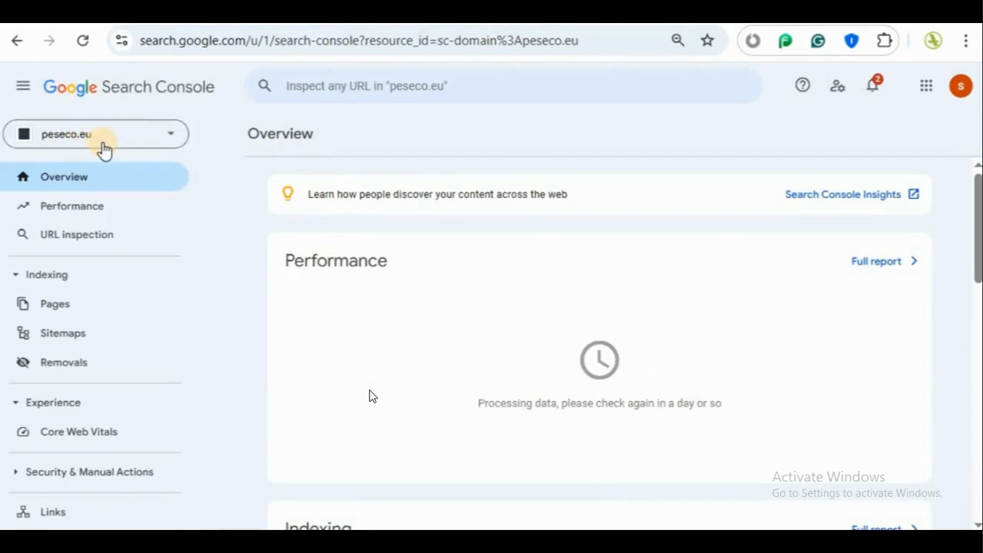
Step: Check that peseco.eu is listed among the properties and look through its overview page
left_click(174, 140)
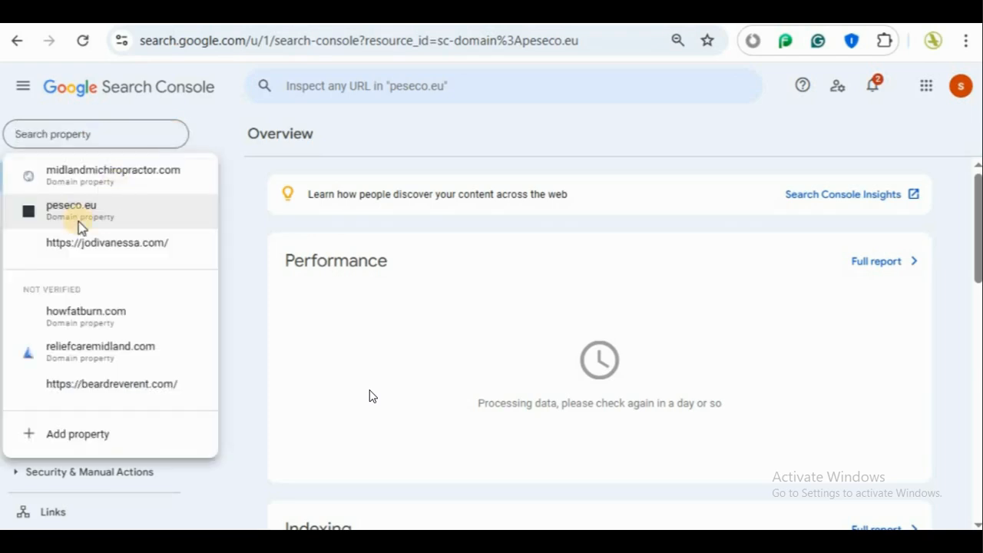
left_click(239, 127)
scroll(257, 279, "down", 2)
scroll(257, 279, "down", 2)
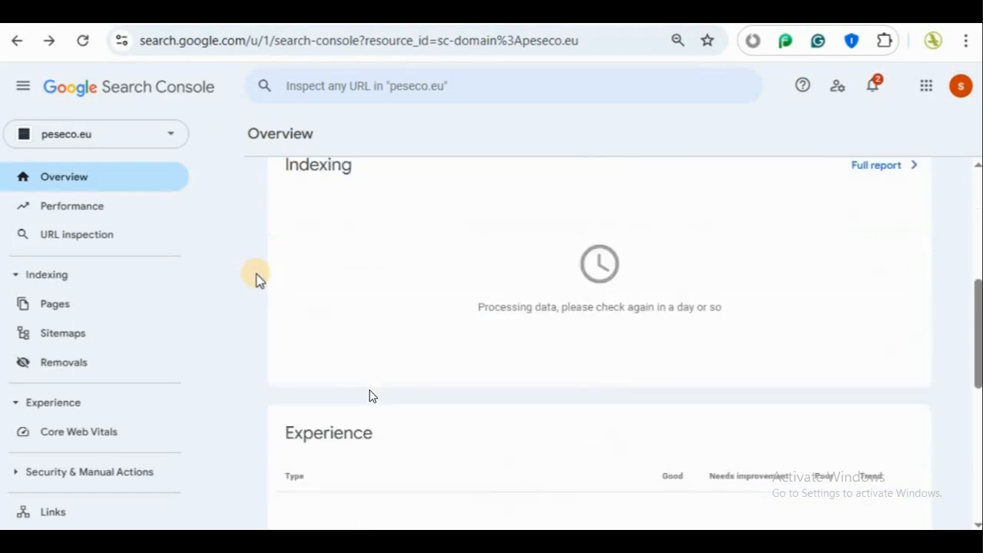
Step: Review the rest of the peseco.eu overview, then look through its Sitemaps and Page indexing reports
scroll(257, 278, "up", 2)
scroll(258, 279, "down", 5)
scroll(257, 278, "up", 4)
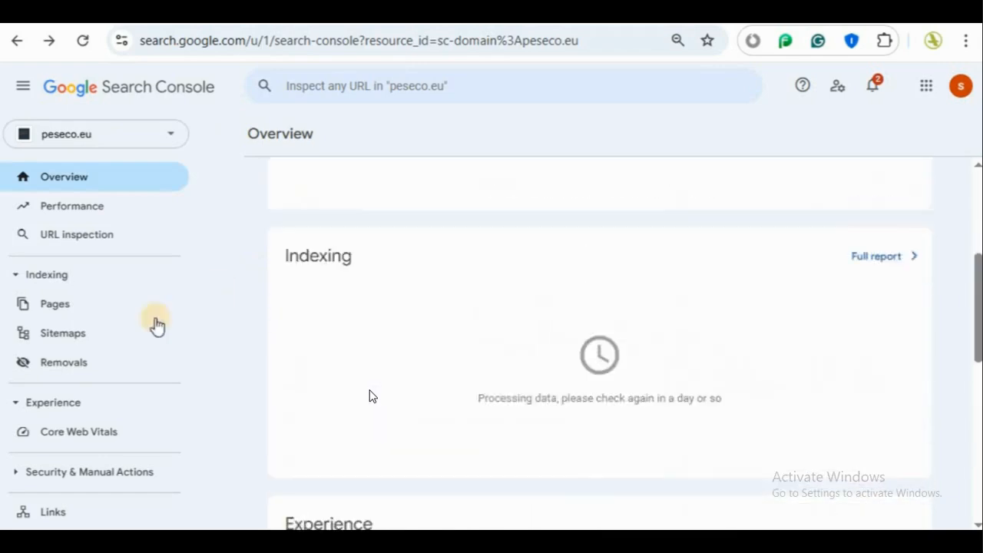
left_click(79, 337)
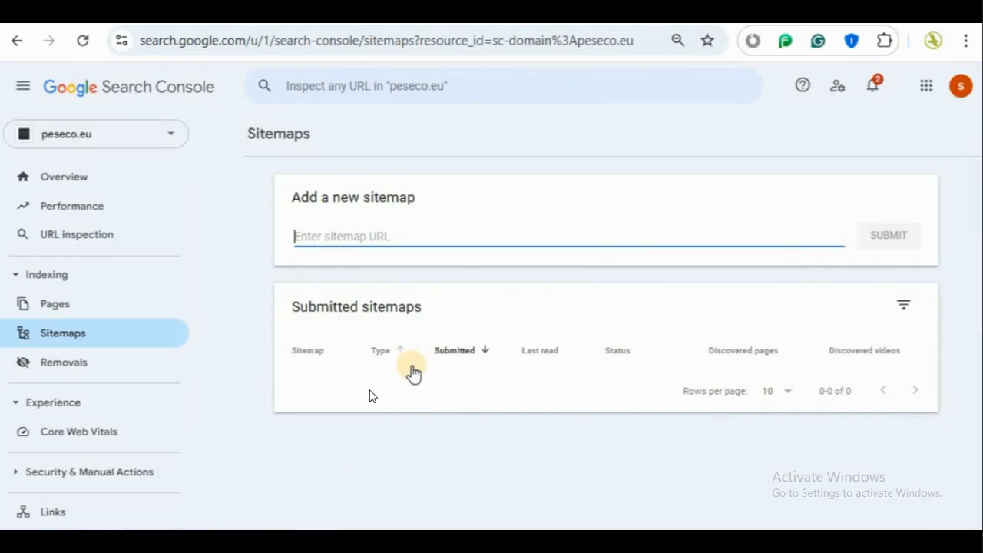
left_click(49, 303)
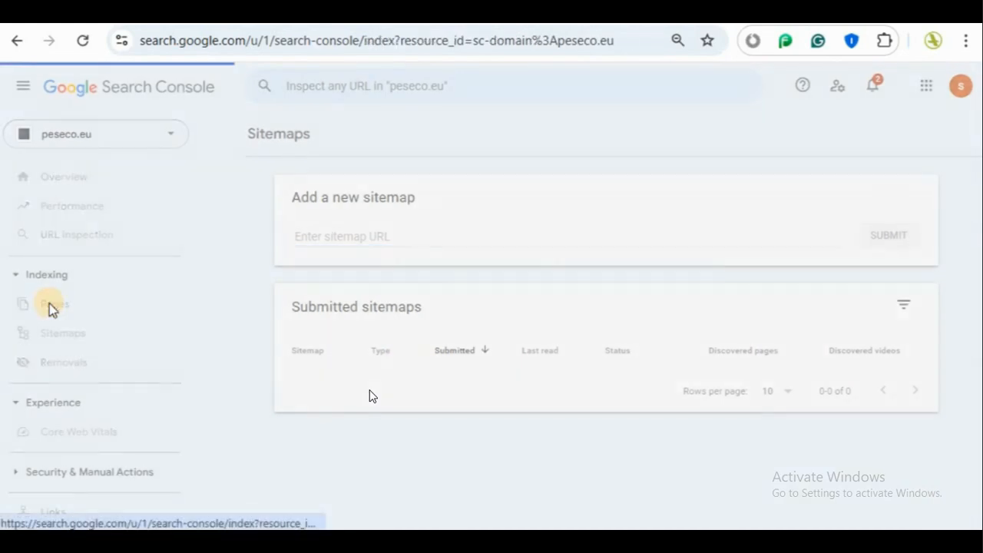
left_click(75, 333)
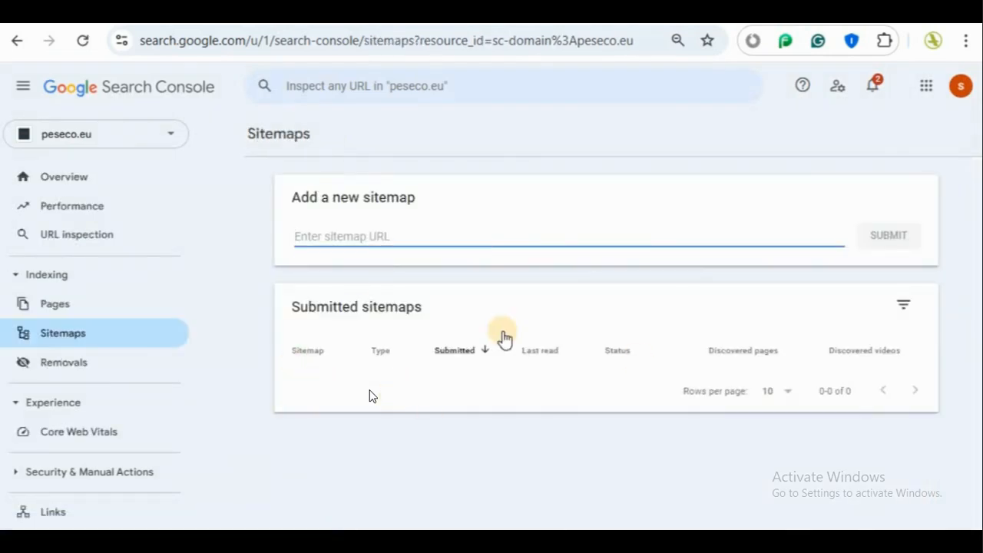
left_click(65, 308)
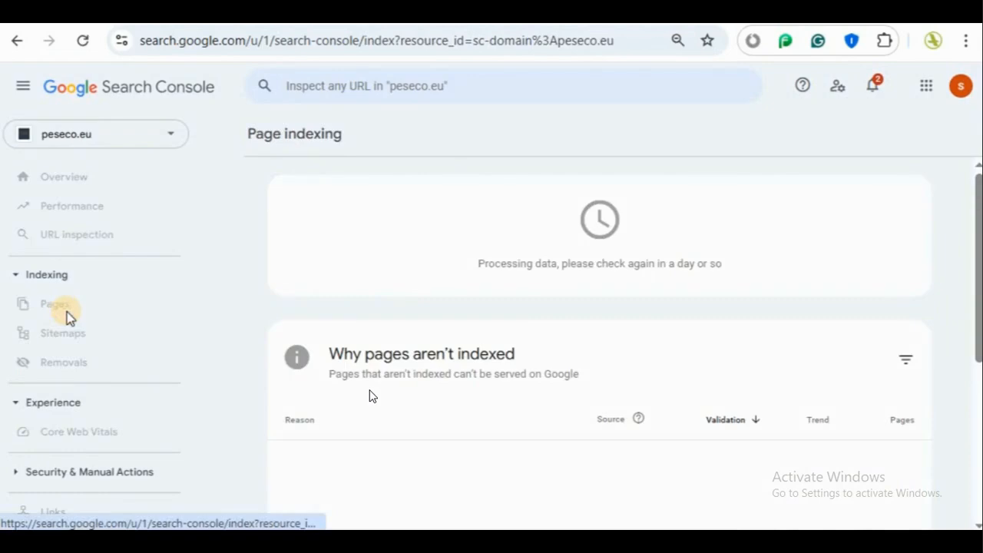
scroll(369, 396, "down", 5)
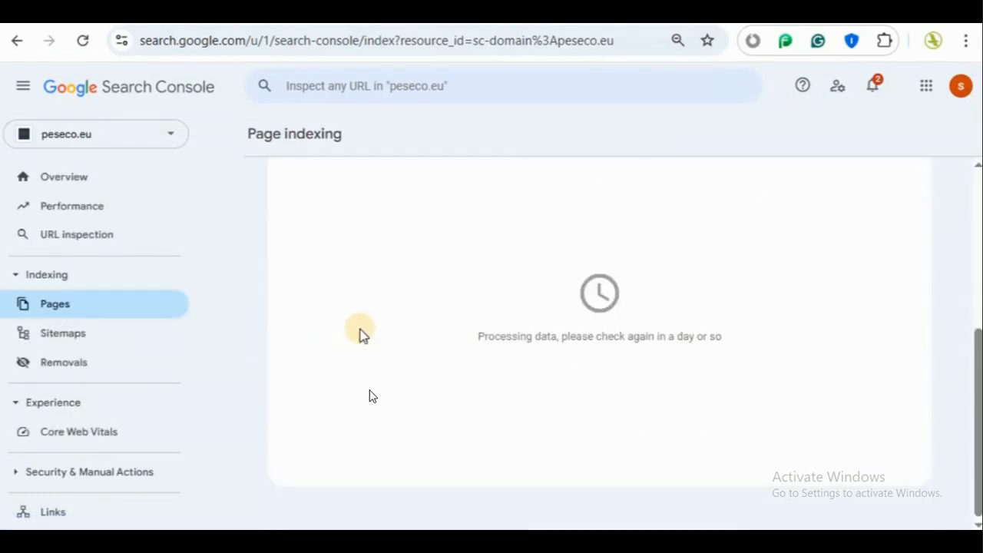
scroll(363, 334, "up", 5)
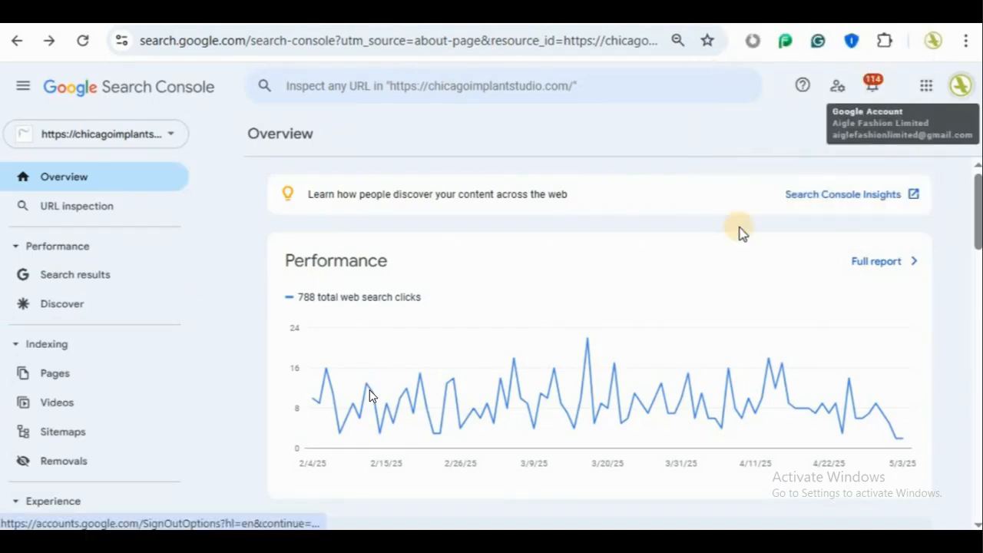
left_click(172, 140)
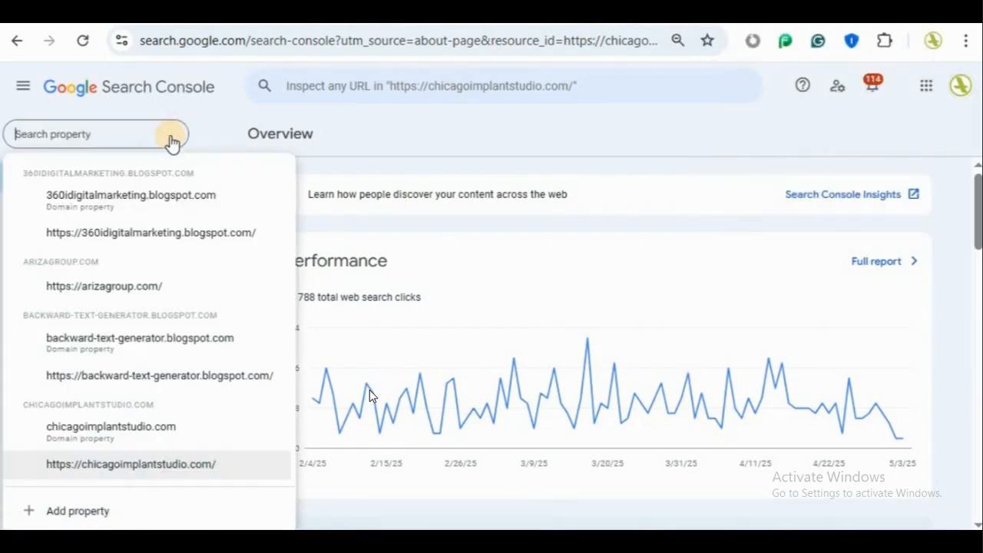
scroll(205, 322, "down", 5)
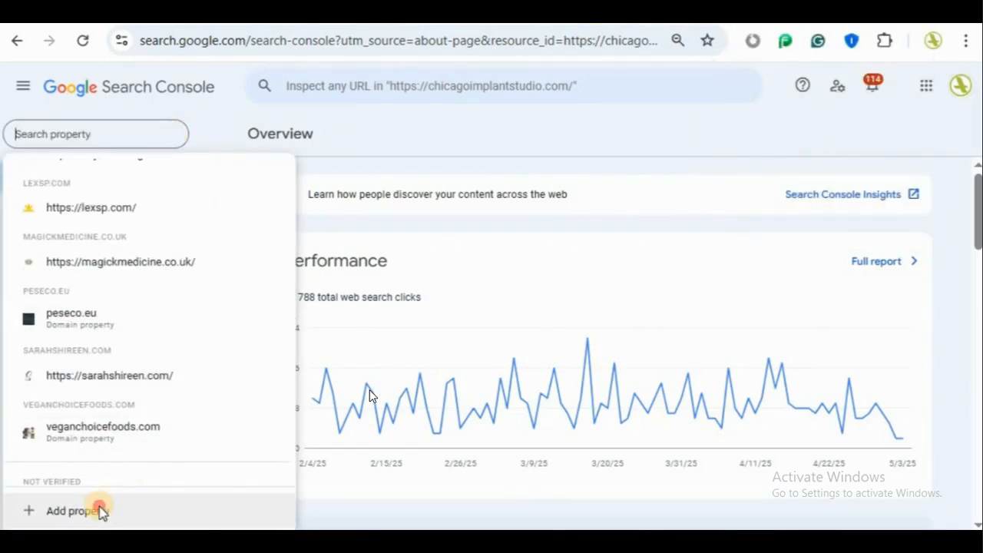
left_click(102, 512)
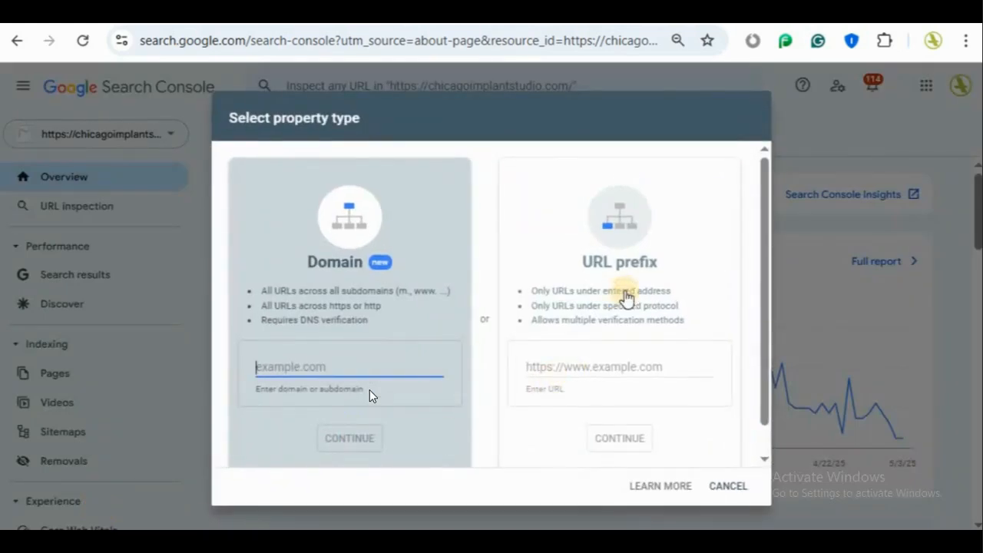
left_click(566, 366)
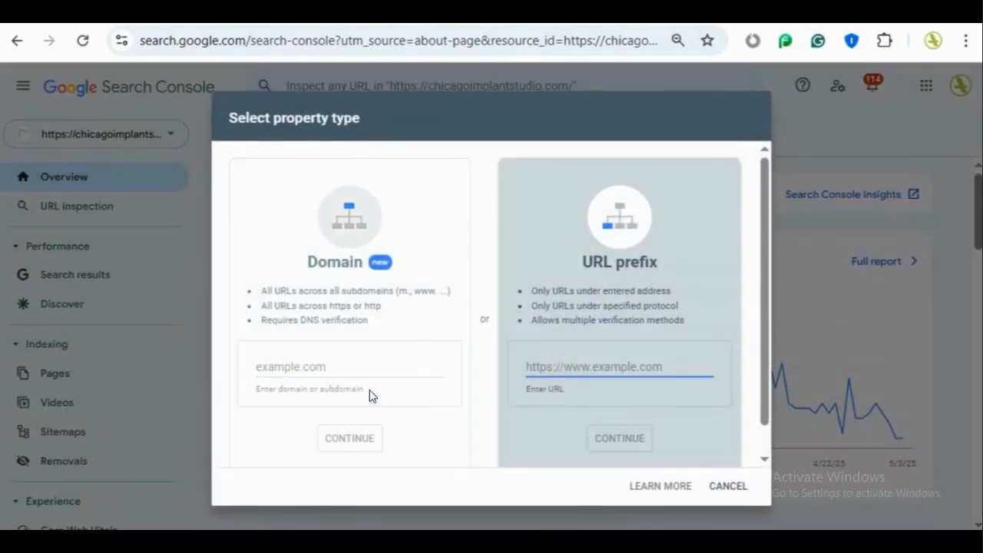
left_click(691, 16)
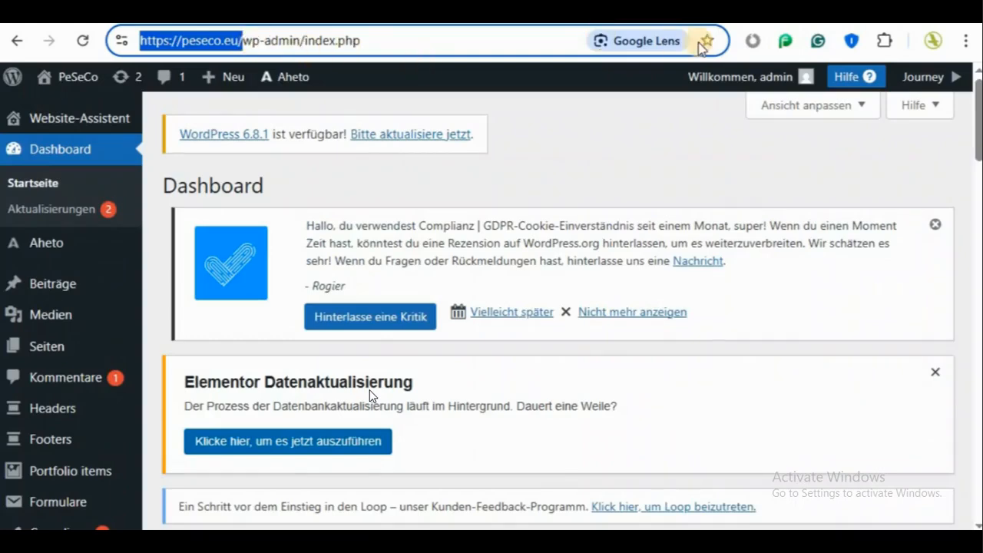
left_click(722, 15)
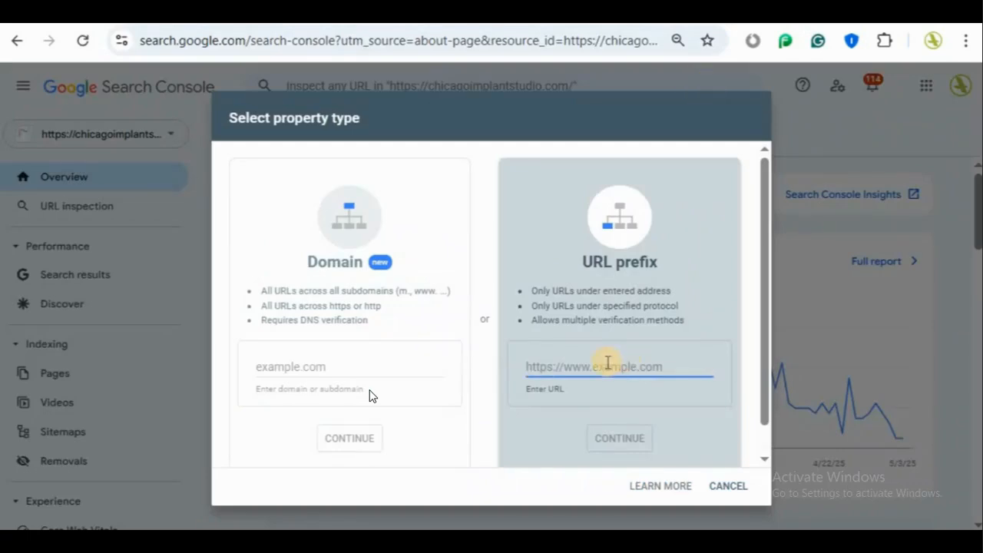
type("https://peseco.eu/")
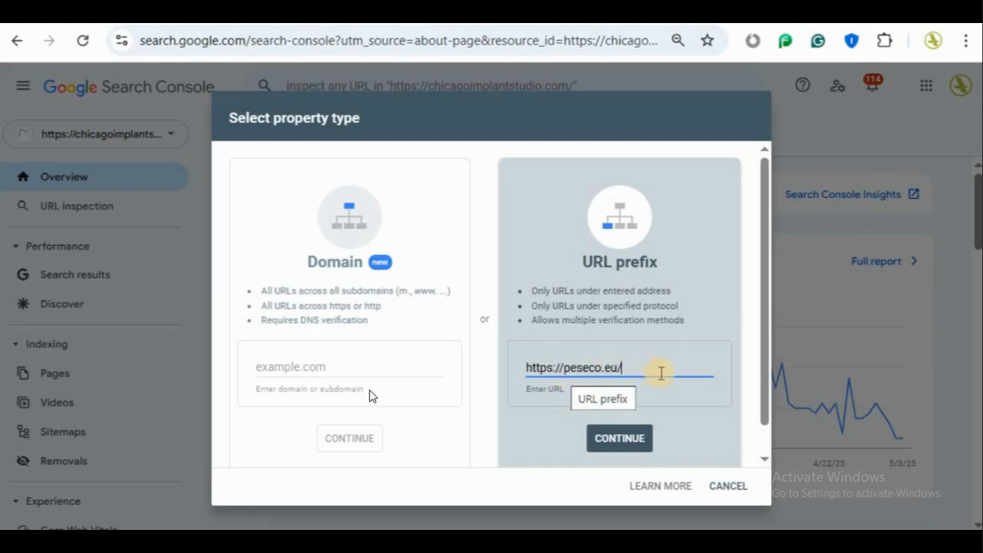
left_click(628, 437)
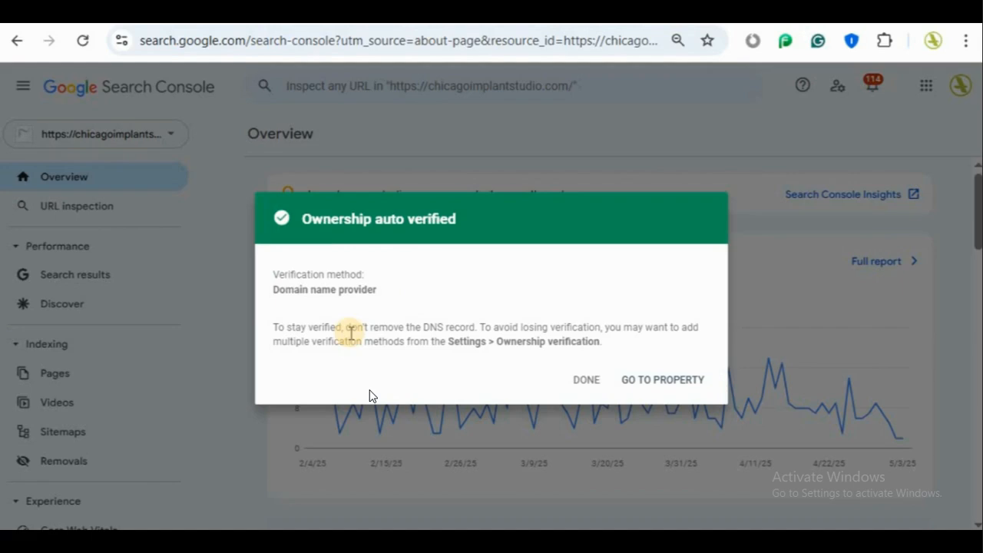
left_click(681, 382)
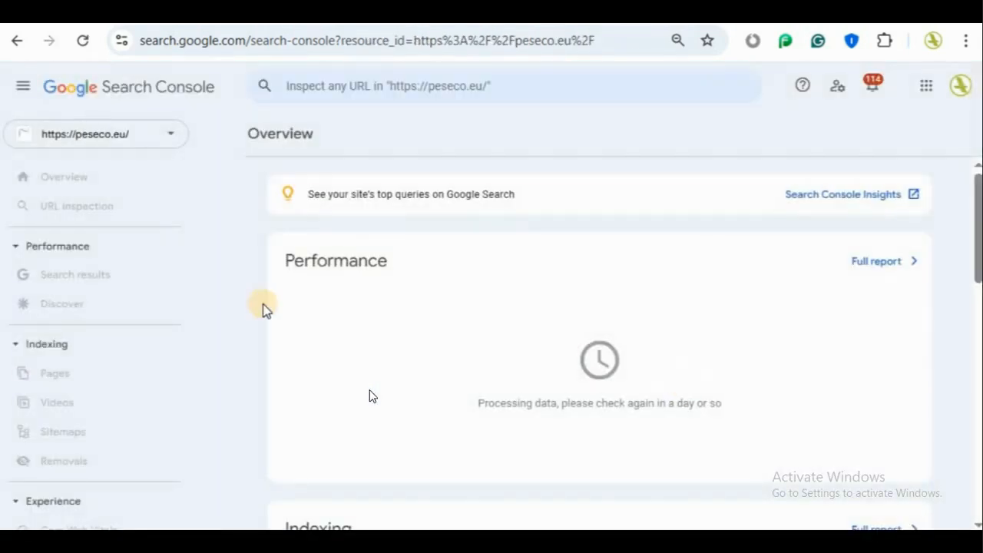
left_click(175, 139)
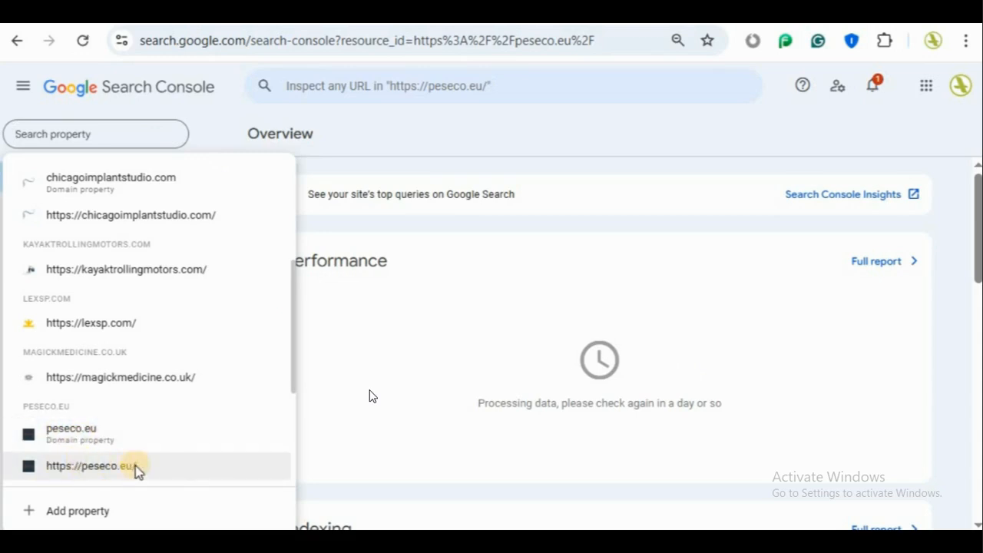
left_click(100, 438)
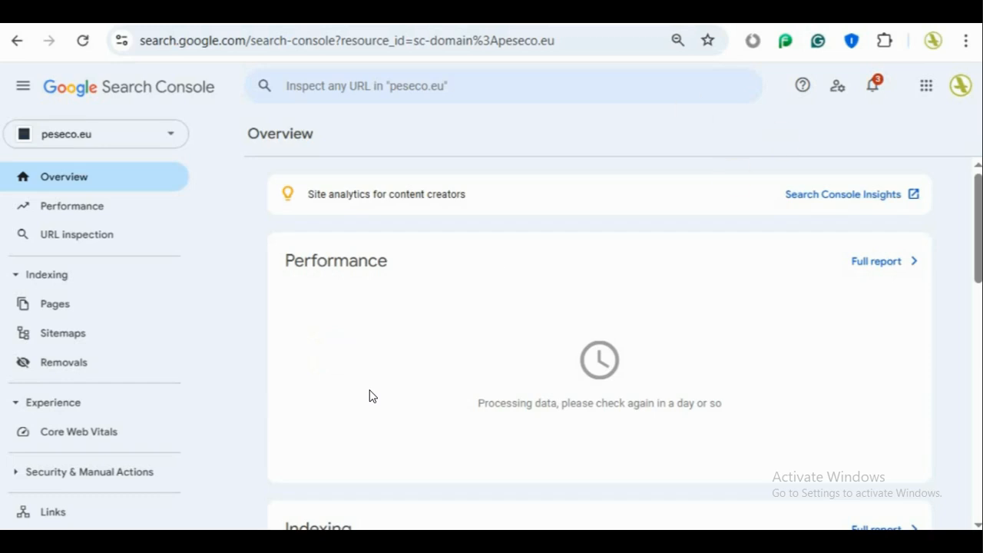
Step: Switch to STRATO and look over the DNS page of peseco.eu, including its TXT records, DMARC and SPF rules
left_click(729, 12)
scroll(412, 287, "up", 8)
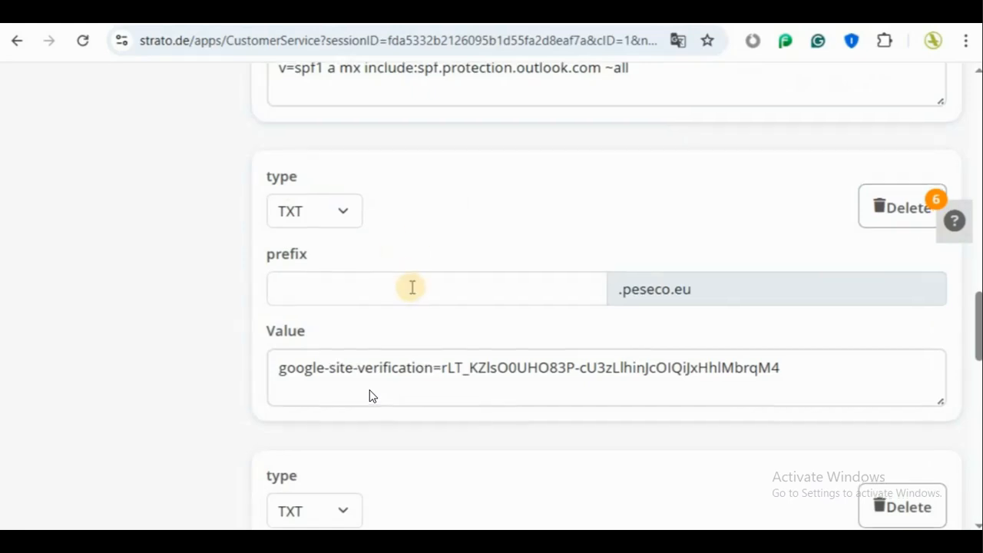
scroll(412, 287, "up", 10)
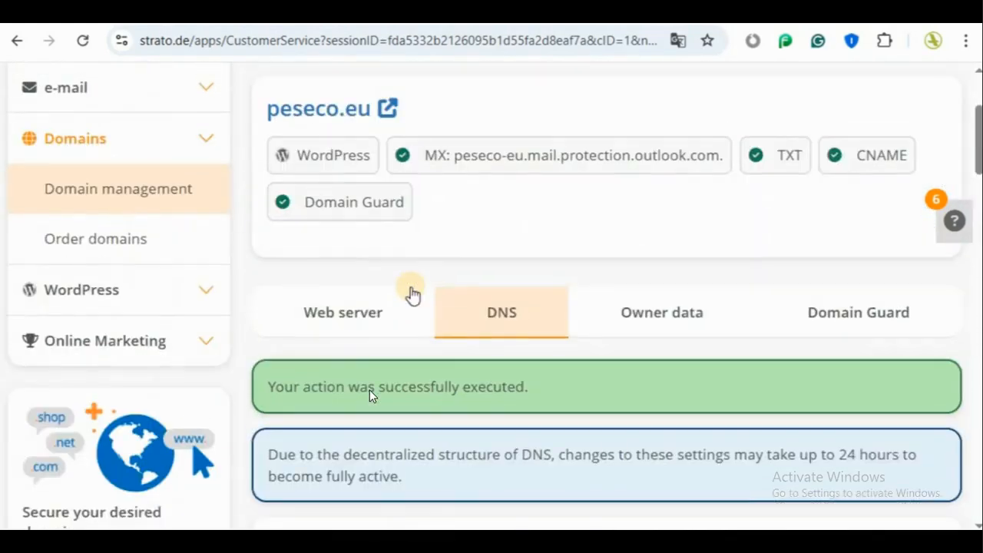
scroll(412, 294, "down", 9)
scroll(412, 293, "up", 6)
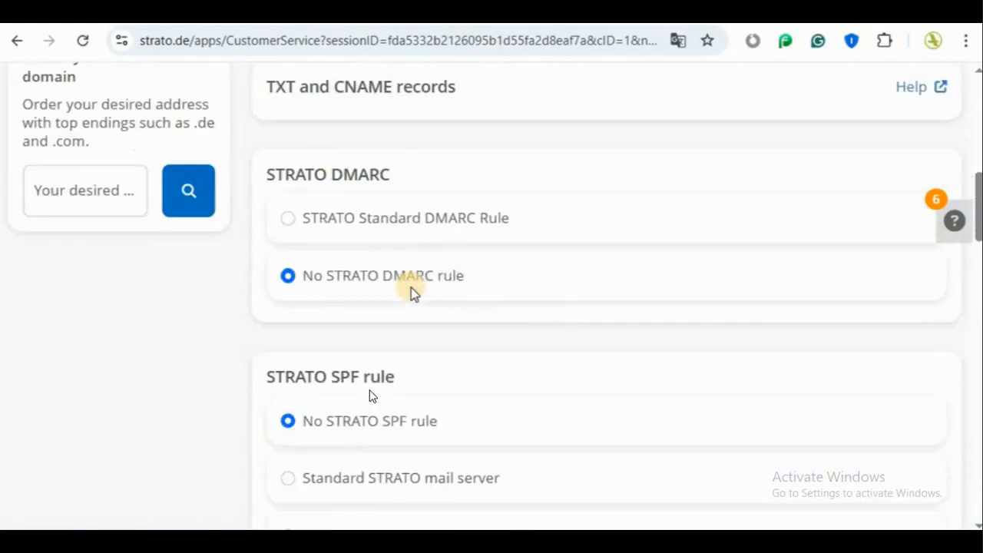
scroll(411, 290, "up", 6)
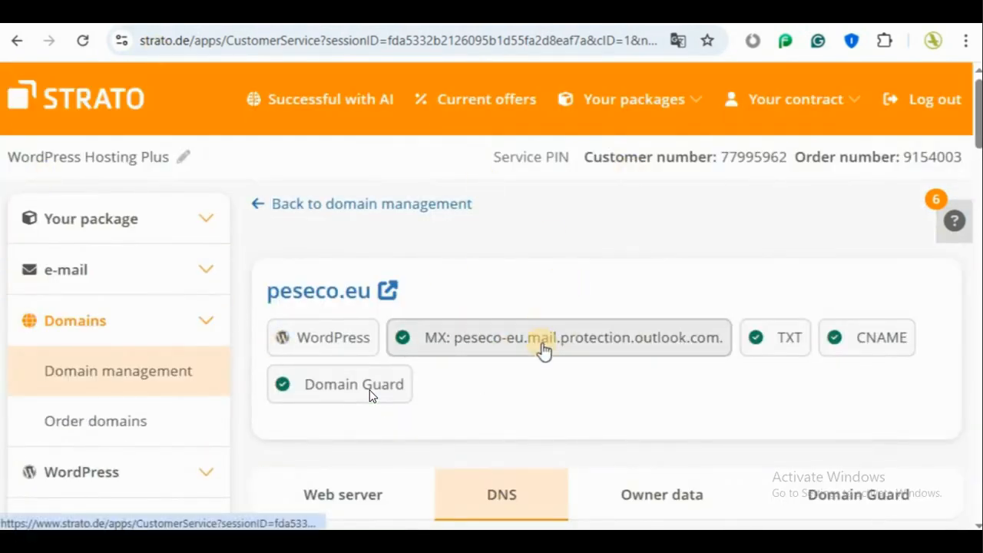
scroll(543, 347, "down", 6)
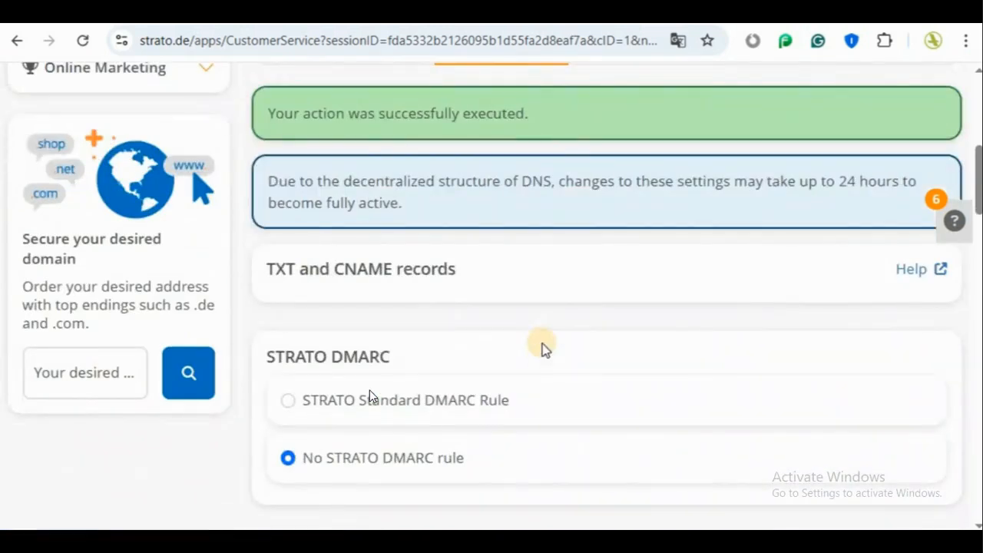
scroll(542, 347, "down", 3)
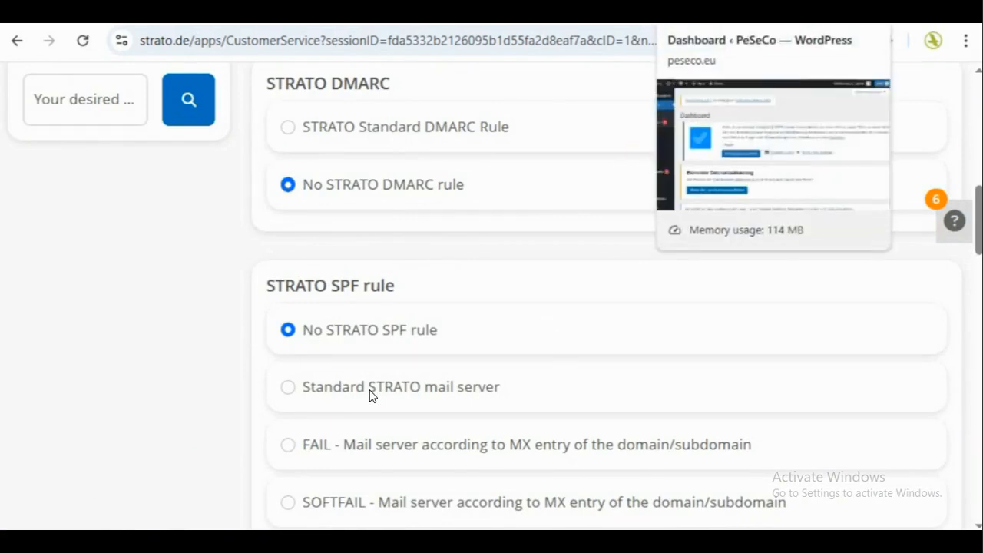
Step: Switch to the WordPress admin of peseco.eu, open the page for adding plugins, and translate it into English
left_click(718, 13)
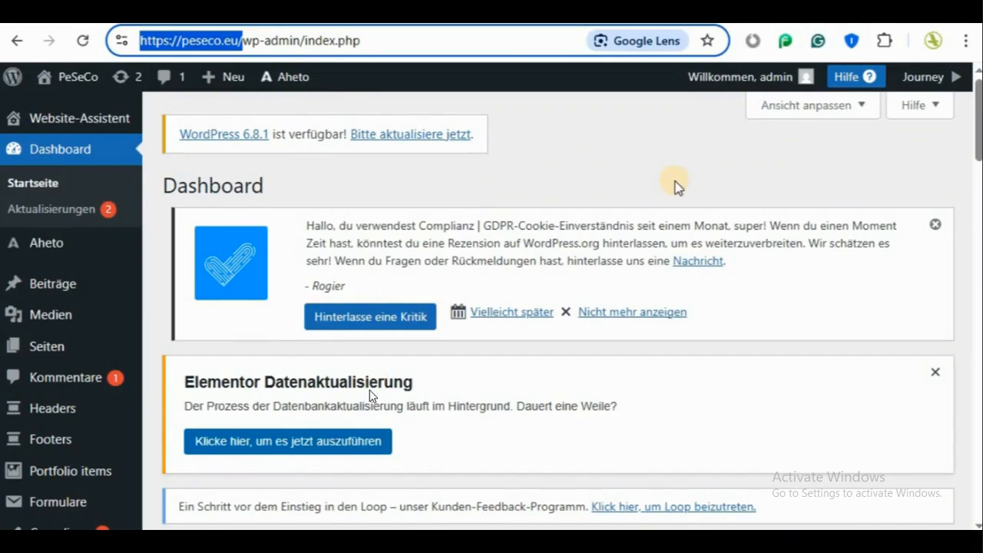
scroll(89, 325, "down", 4)
mouse_move(119, 343)
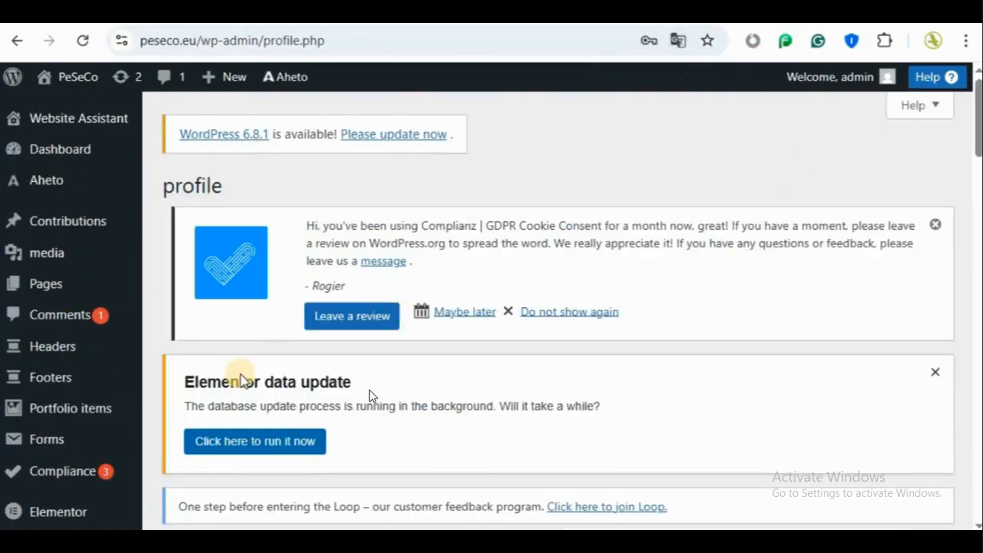
scroll(140, 291, "down", 5)
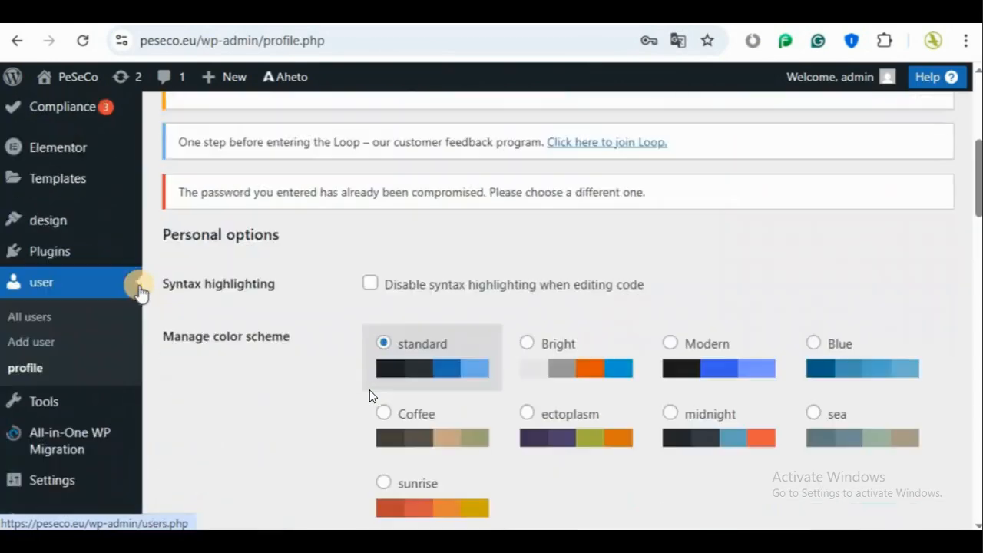
mouse_move(51, 254)
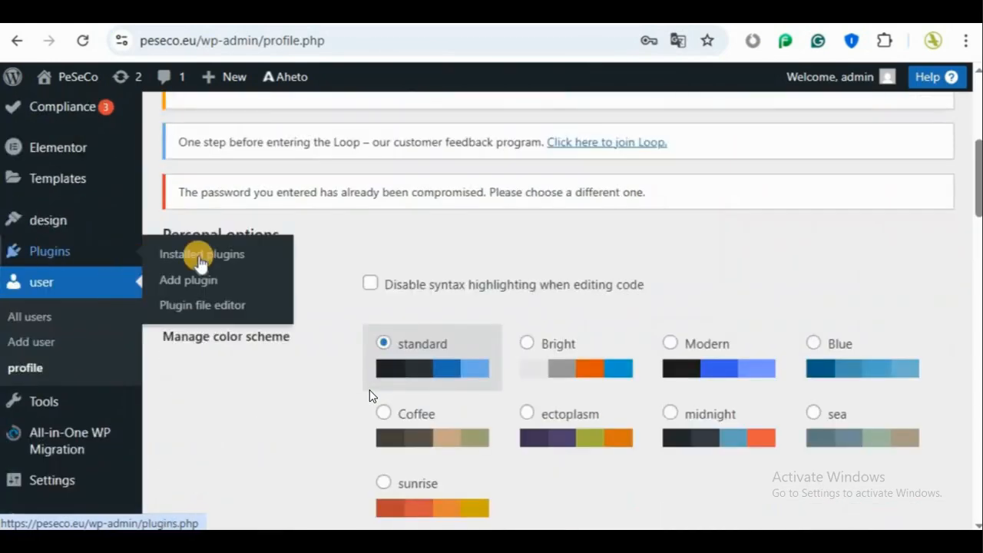
left_click(187, 281)
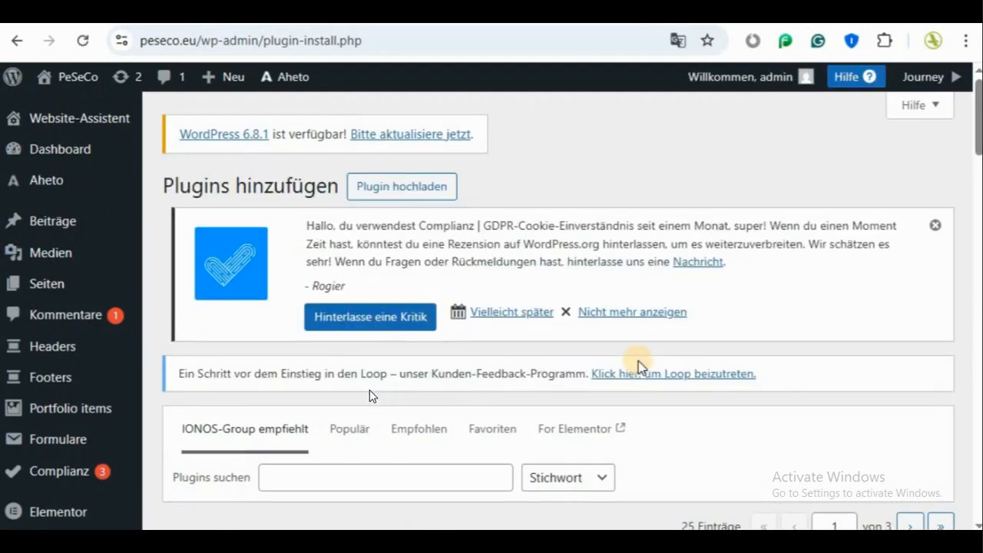
left_click(677, 40)
scroll(651, 281, "down", 4)
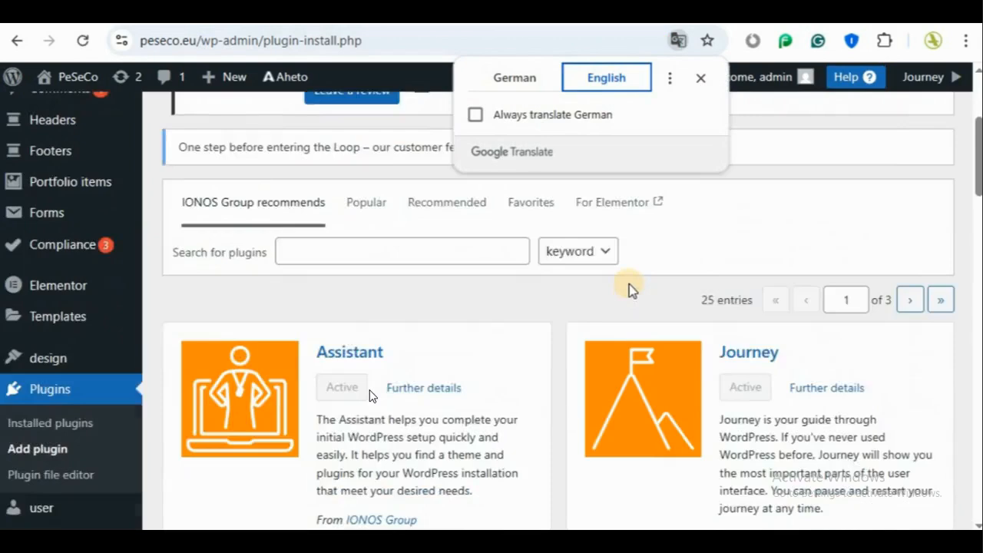
Step: Search the plugin directory for "header and footer" and look through the first matching plugins
scroll(632, 289, "up", 1)
left_click(372, 297)
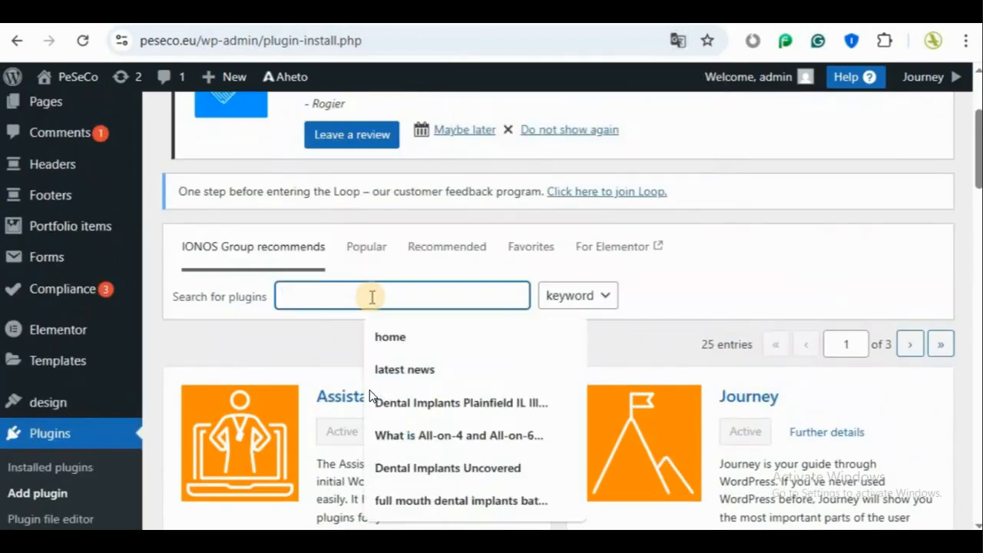
type("hea")
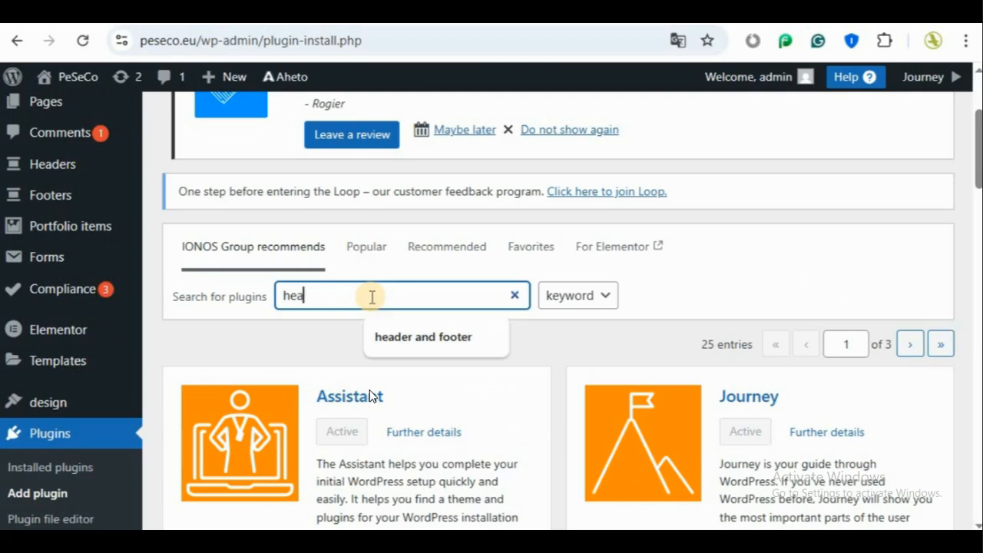
type("der")
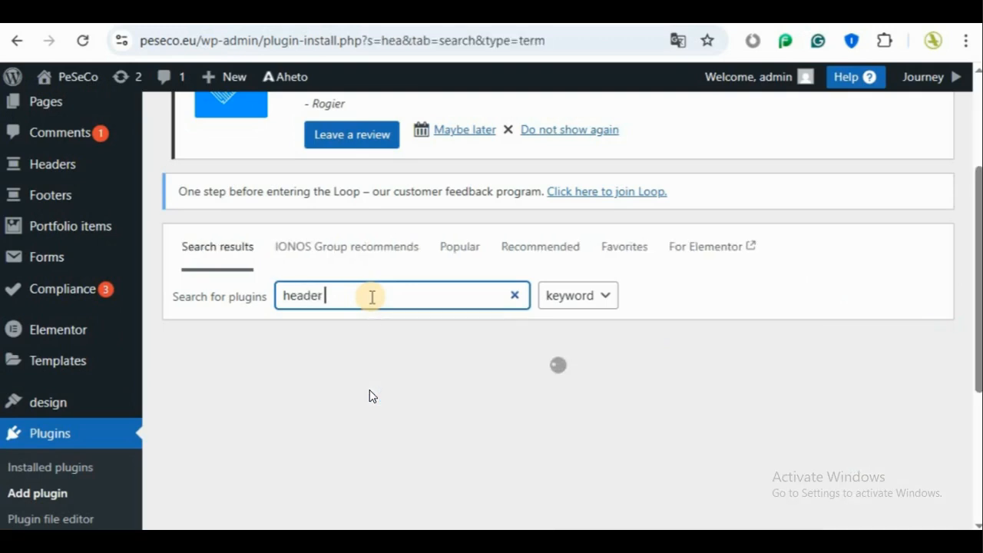
type(" and footer")
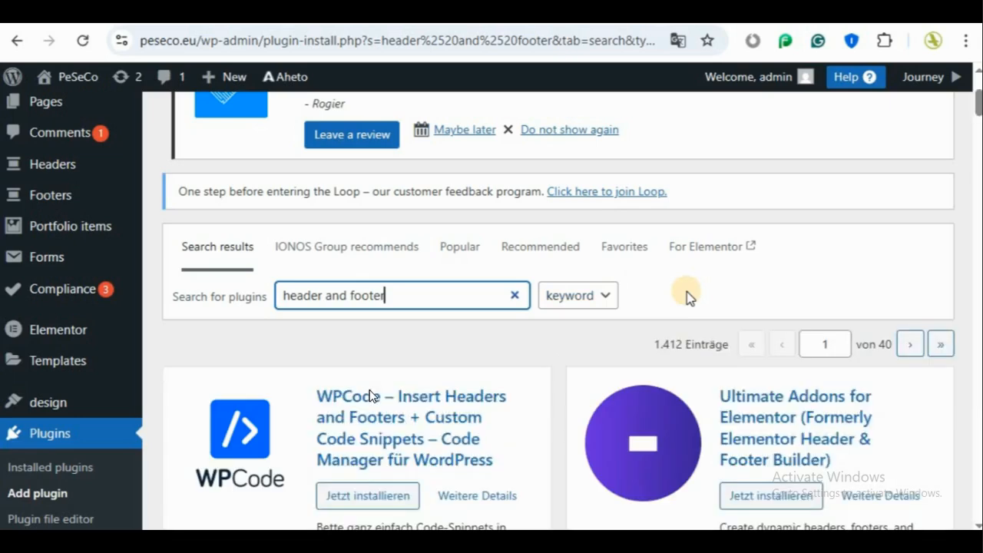
scroll(687, 297, "down", 1)
scroll(687, 297, "down", 2)
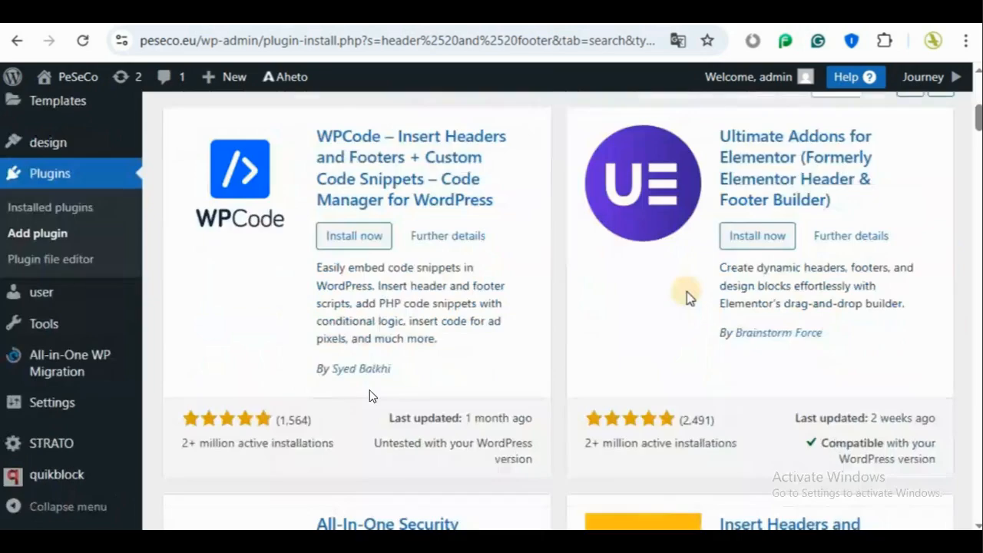
Step: Find the "Head, footer and post injections" plugin among the search results, then install and activate it
scroll(686, 291, "up", 2)
scroll(659, 317, "down", 1)
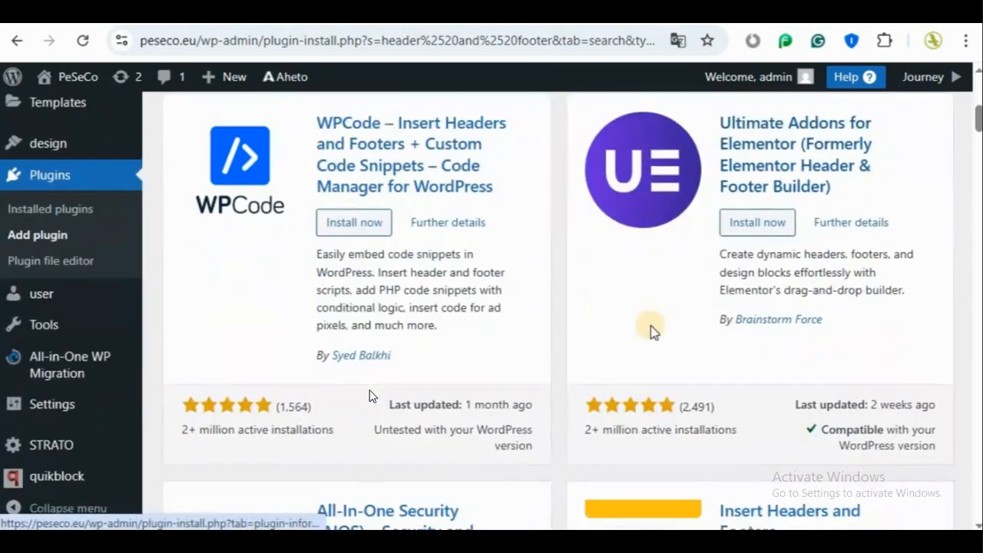
scroll(560, 336, "down", 3)
scroll(560, 340, "down", 6)
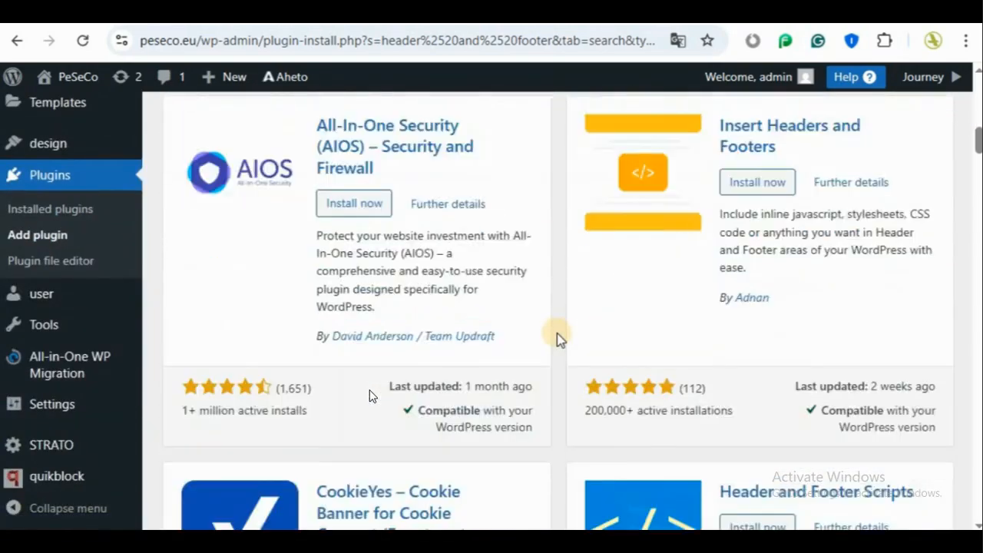
scroll(558, 340, "down", 6)
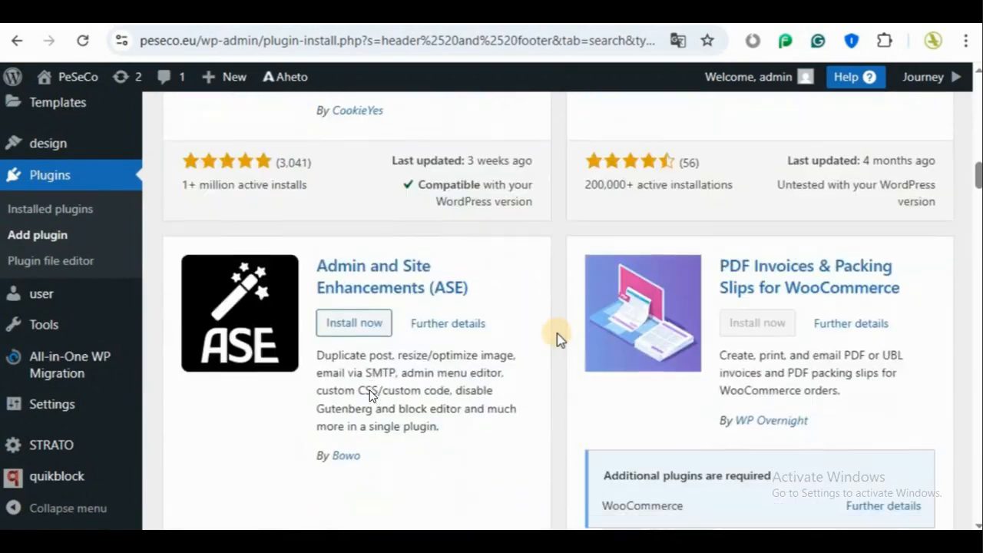
scroll(558, 338, "down", 8)
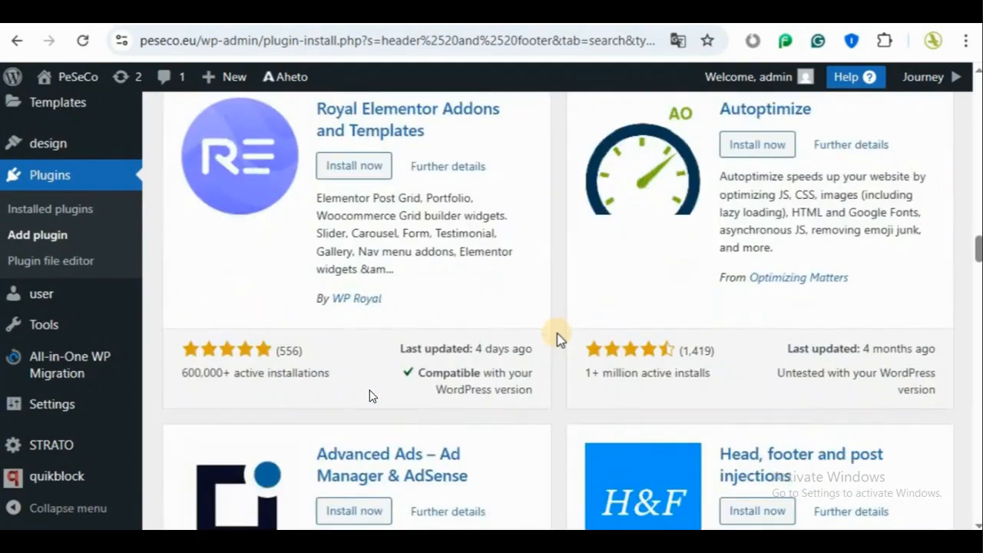
scroll(560, 336, "down", 2)
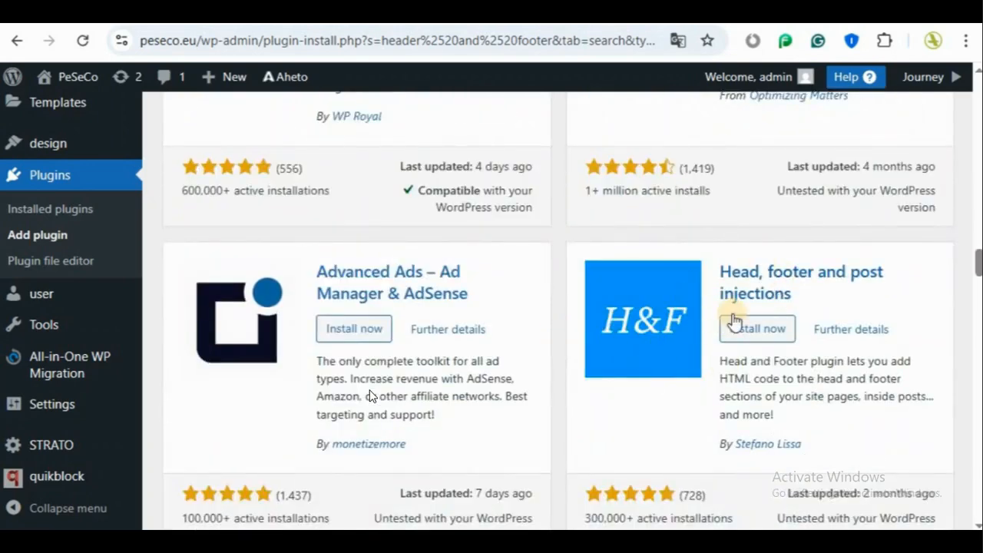
scroll(697, 380, "down", 1)
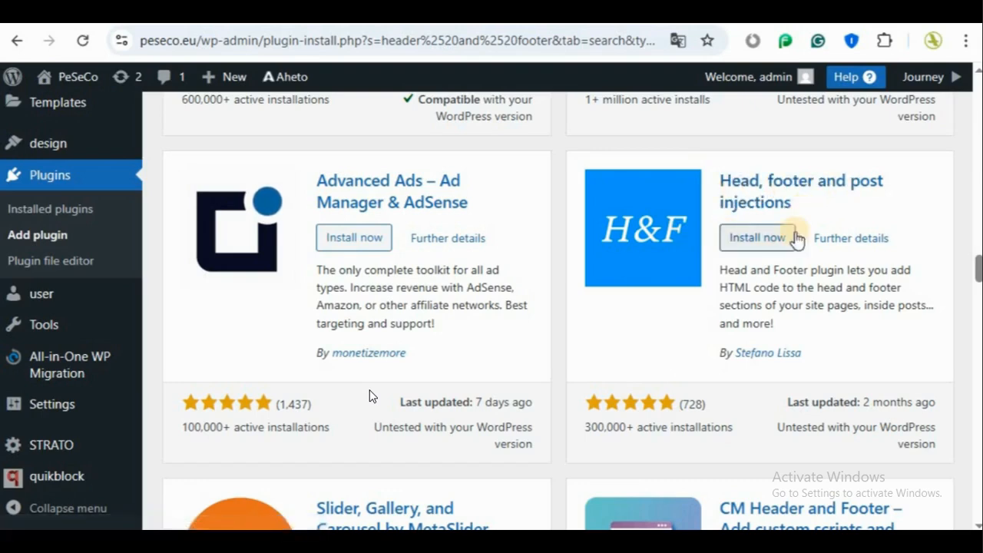
left_click(757, 241)
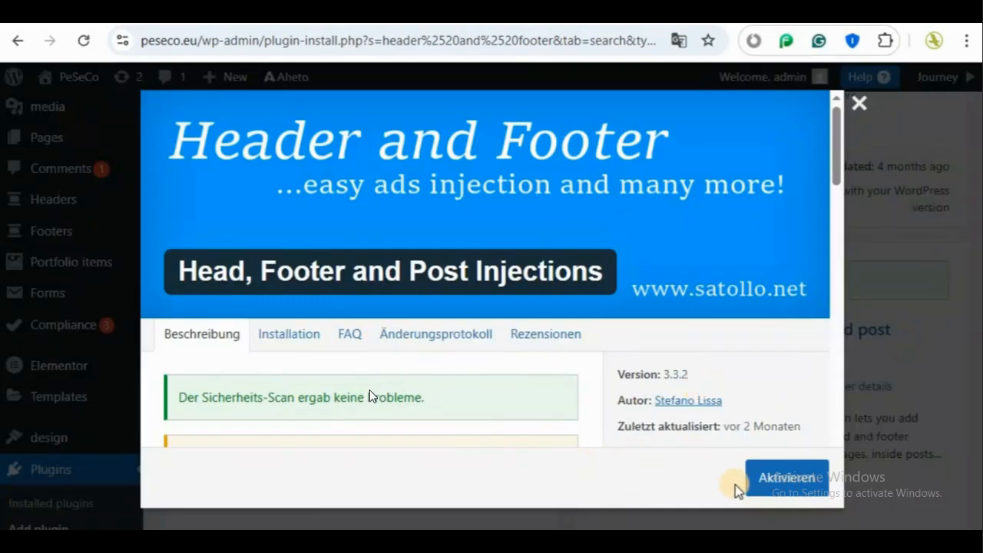
left_click(788, 484)
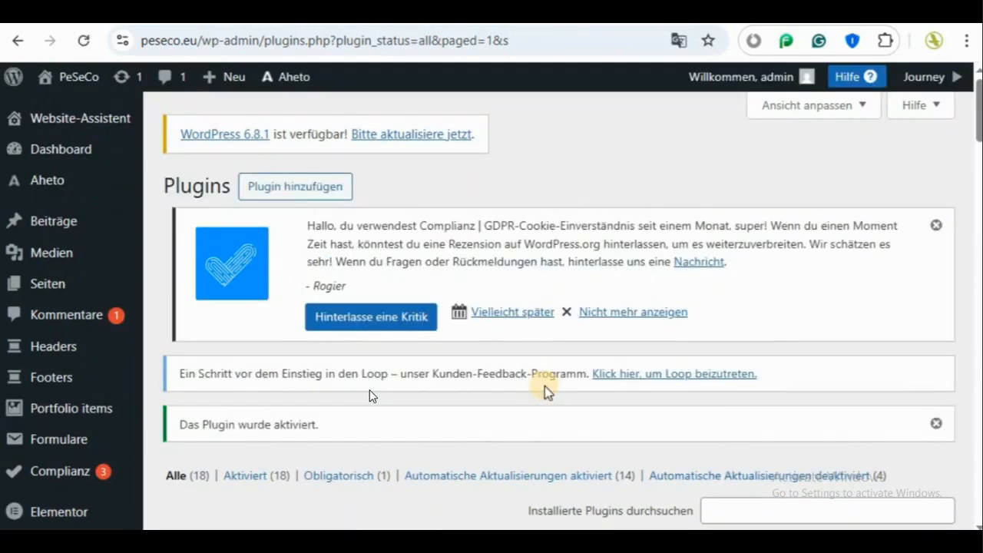
Step: Look through the installed plugins list for the "Head, footer and post injections" entry
scroll(547, 391, "down", 5)
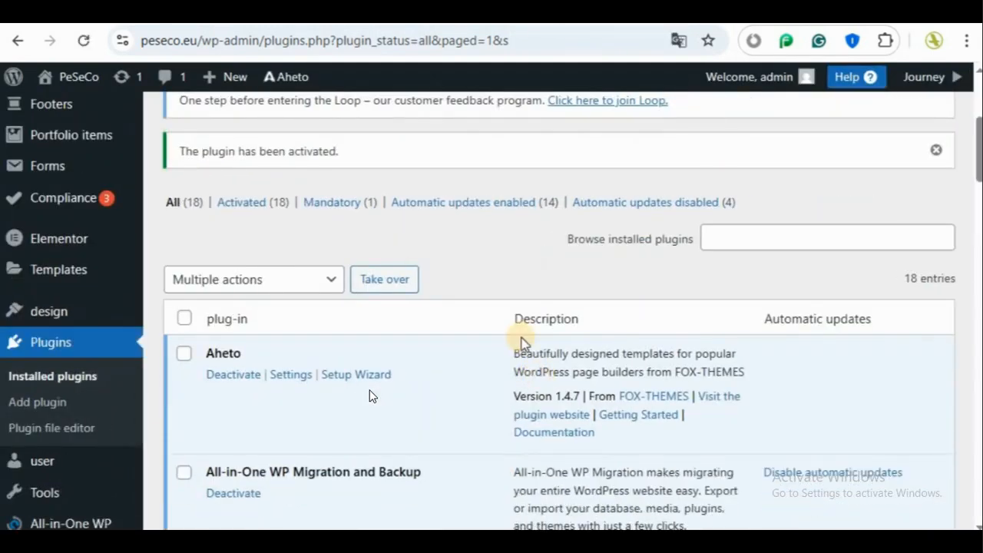
scroll(522, 338, "down", 3)
scroll(522, 338, "up", 3)
scroll(521, 338, "down", 1)
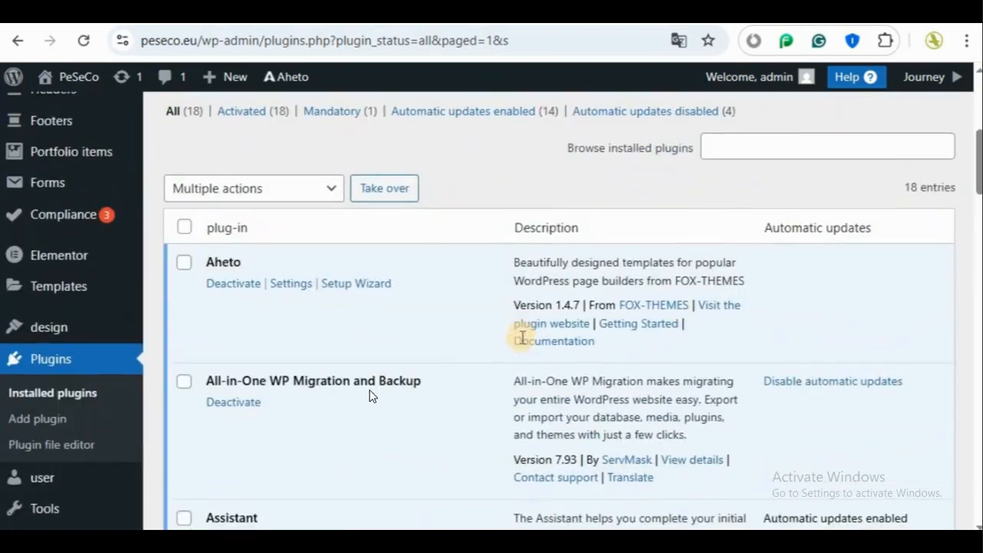
scroll(485, 343, "down", 2)
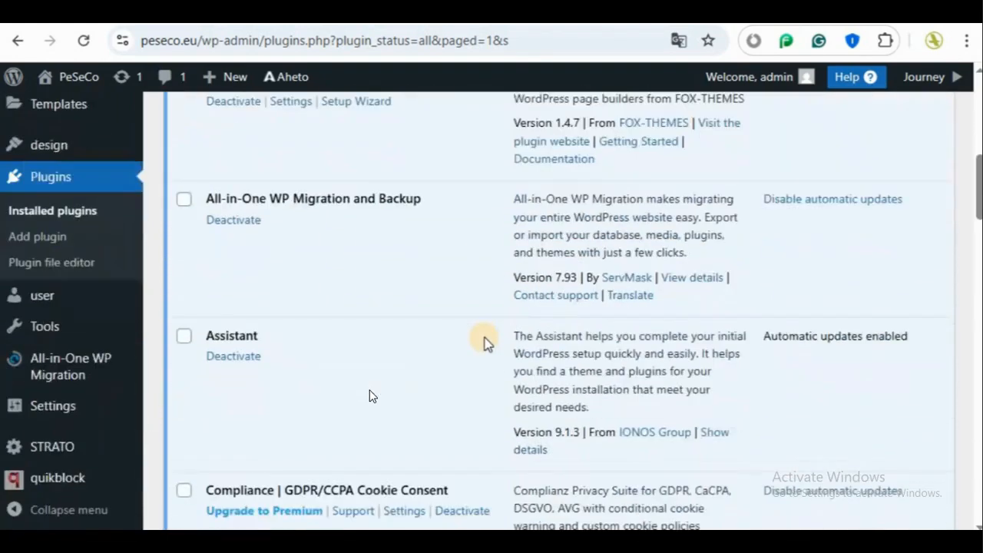
scroll(485, 344, "down", 6)
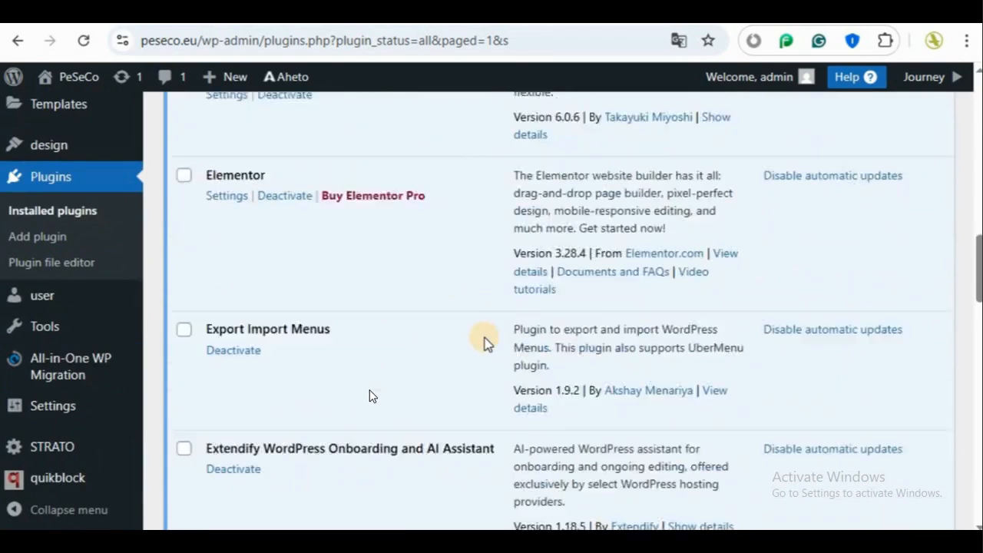
scroll(486, 343, "down", 2)
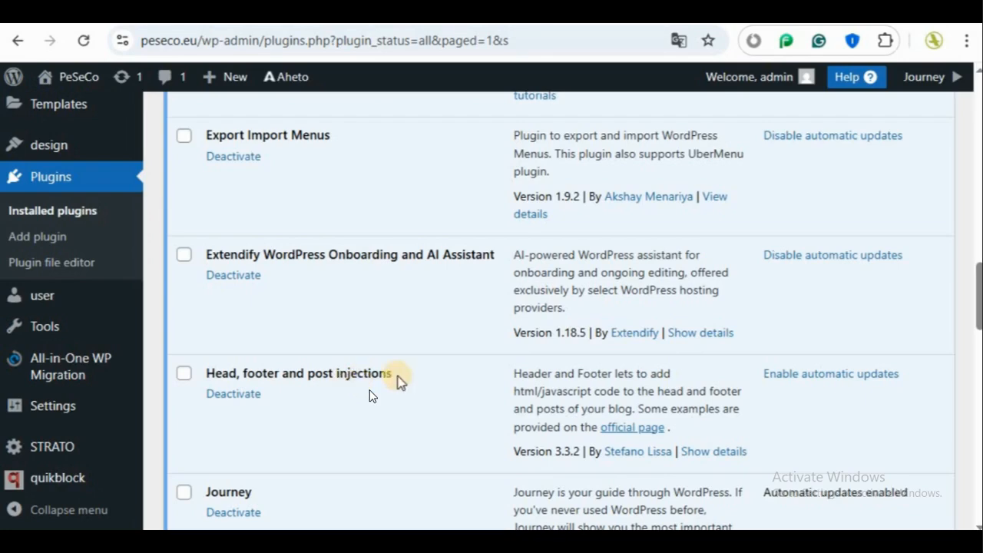
scroll(369, 390, "down", 1)
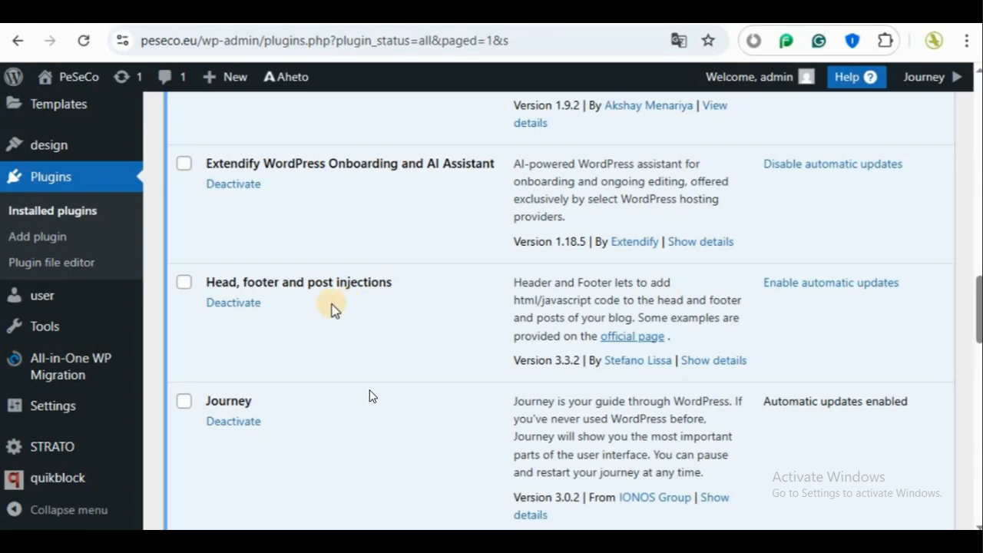
Step: Open the Header and Footer plugin's settings page and bring up its <HEAD> page section injection area
mouse_move(71, 413)
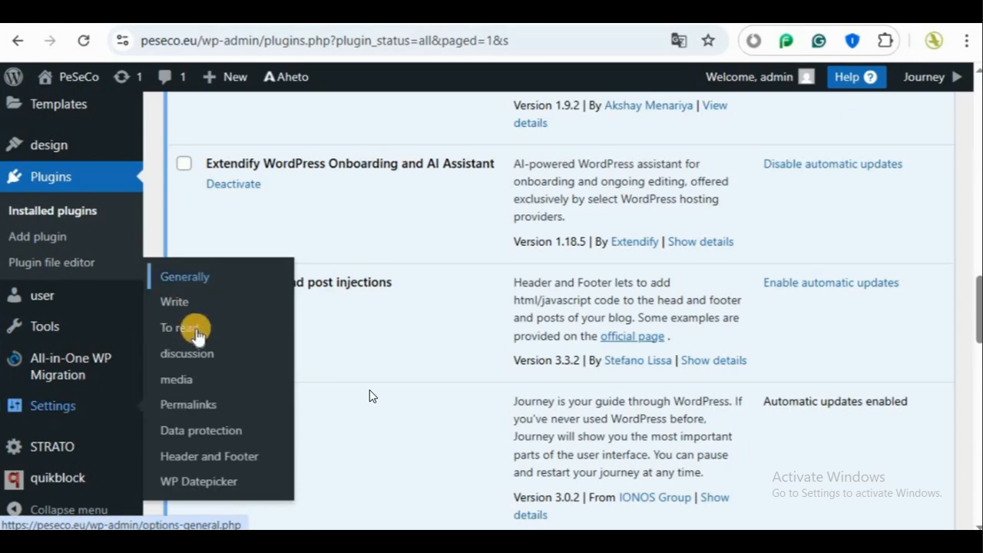
left_click(234, 465)
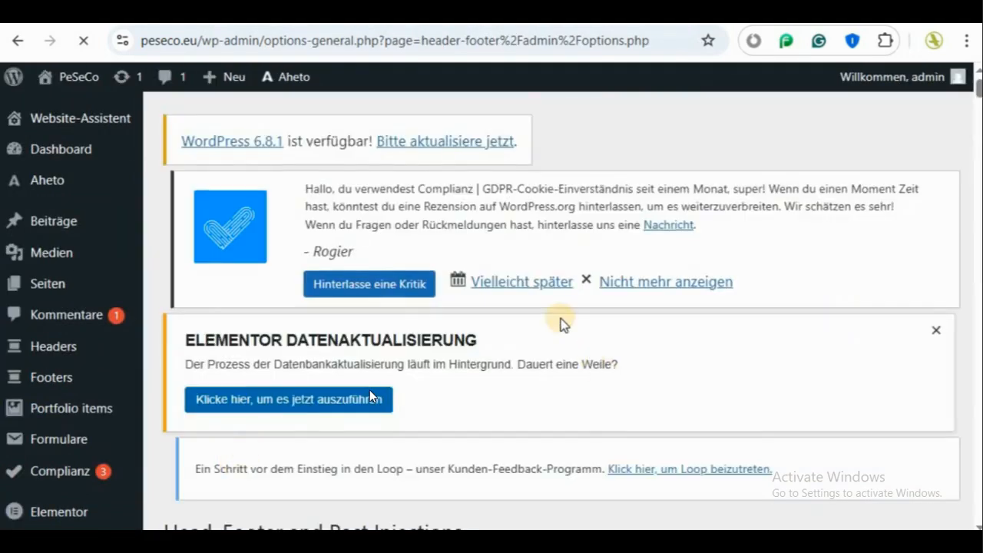
scroll(560, 323, "down", 4)
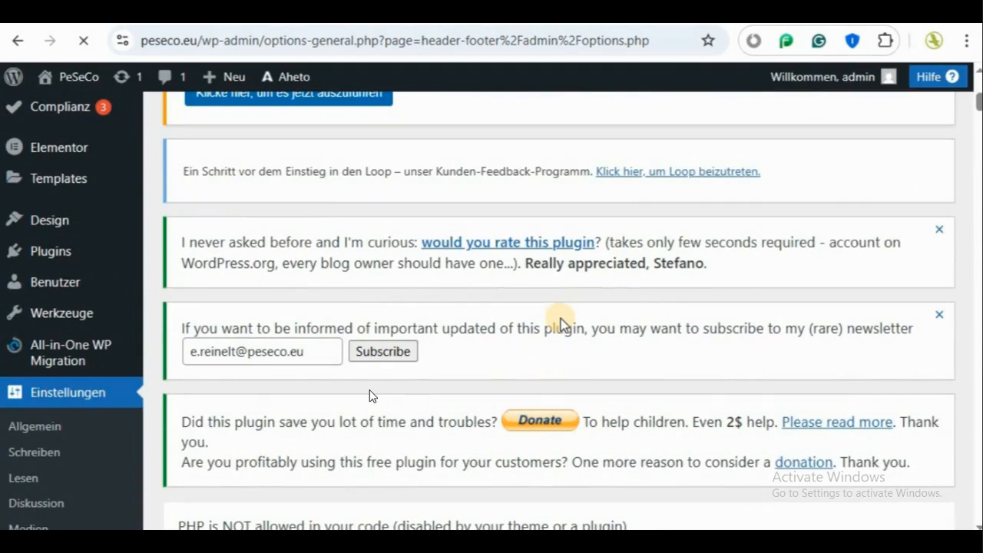
scroll(561, 319, "down", 9)
scroll(561, 323, "up", 4)
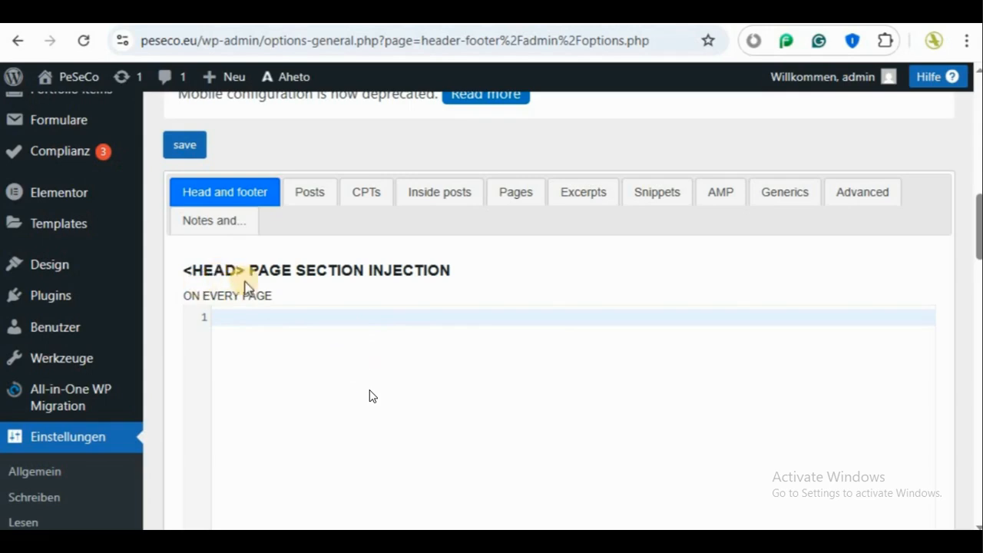
Step: Examine the head, home page, body and footer code fields, and place the cursor in the head field for every page
scroll(345, 401, "down", 3)
scroll(343, 404, "down", 3)
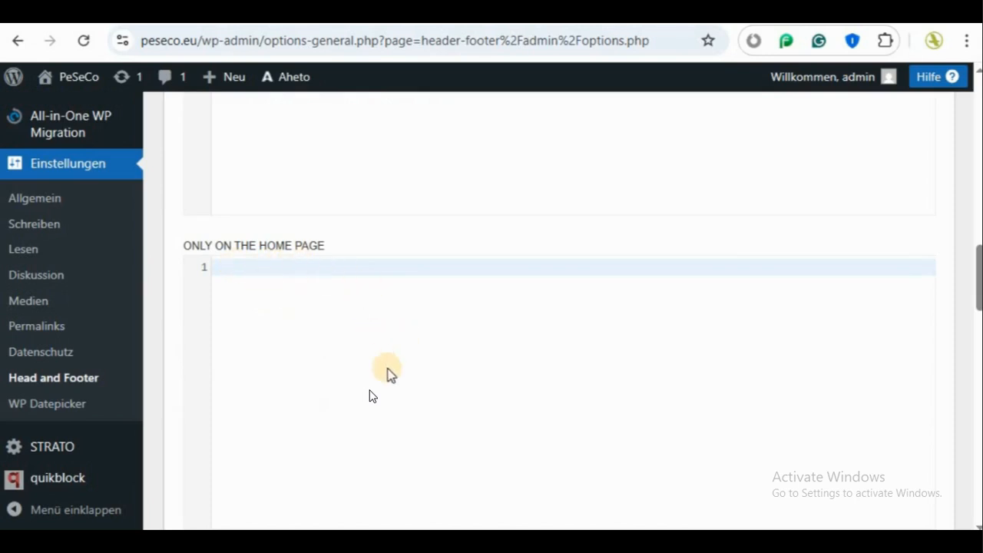
scroll(389, 373, "down", 3)
scroll(341, 314, "up", 3)
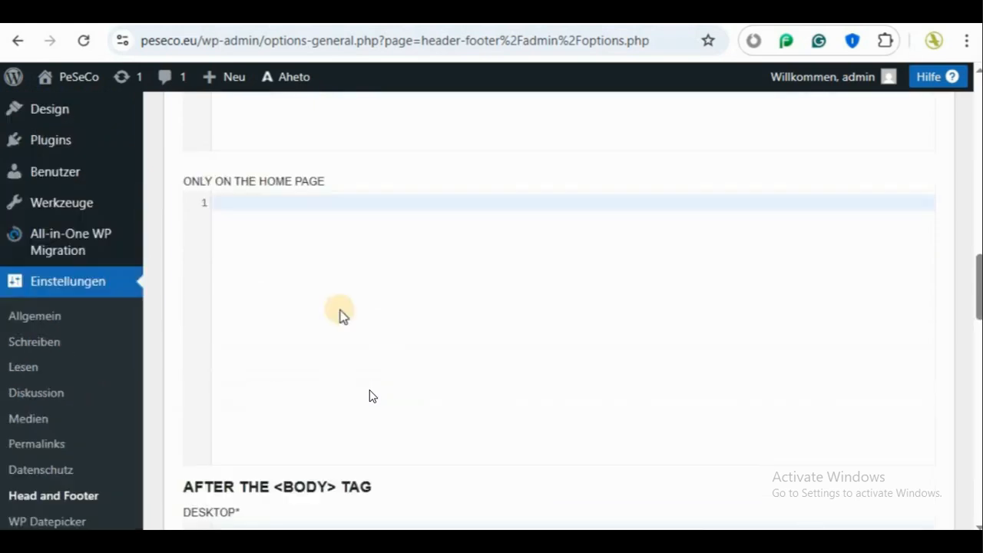
scroll(412, 373, "down", 6)
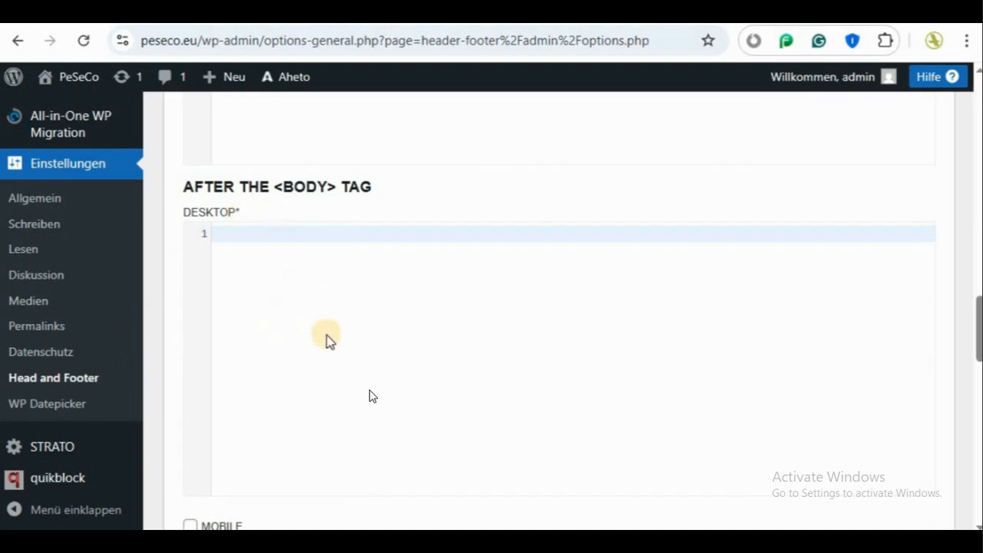
scroll(395, 362, "down", 5)
scroll(395, 362, "down", 1)
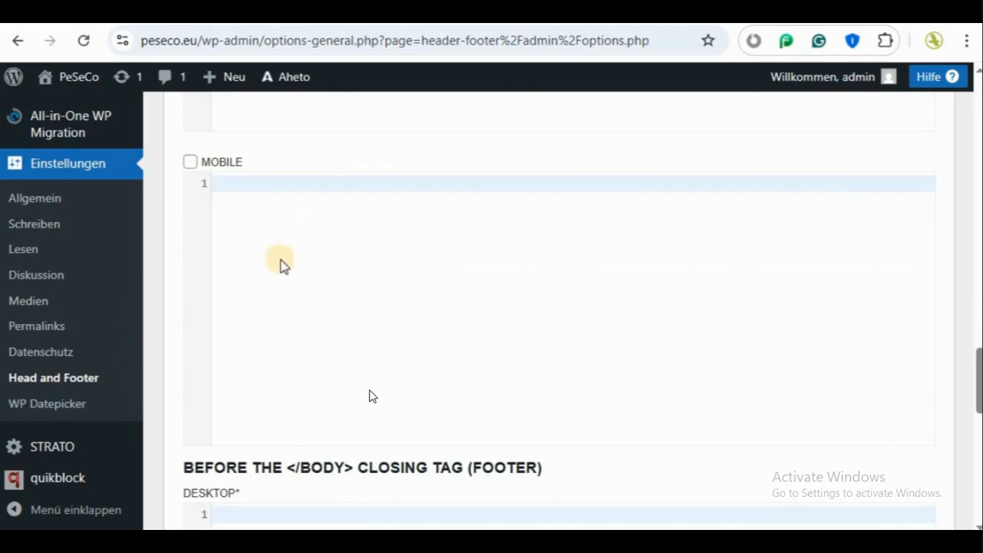
scroll(401, 296, "down", 4)
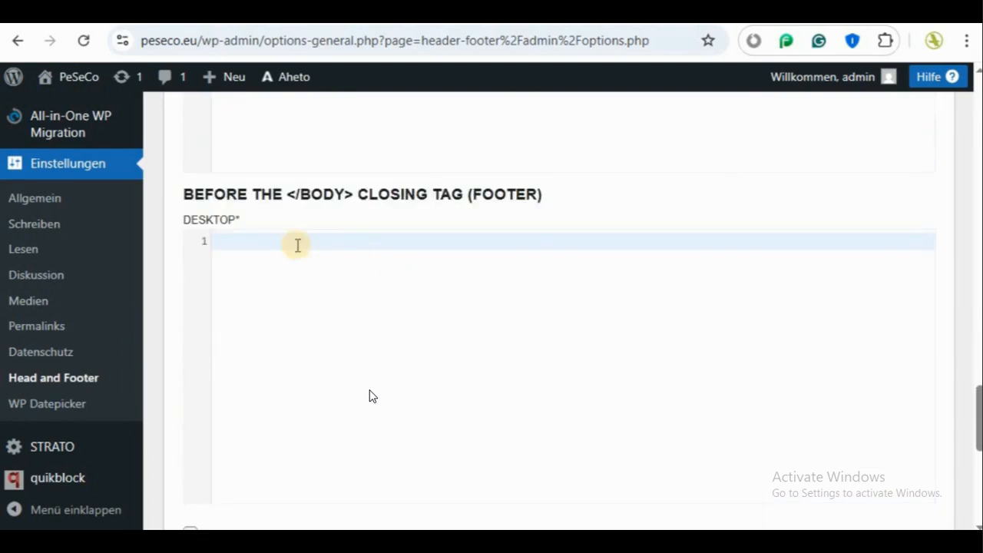
scroll(260, 328, "down", 1)
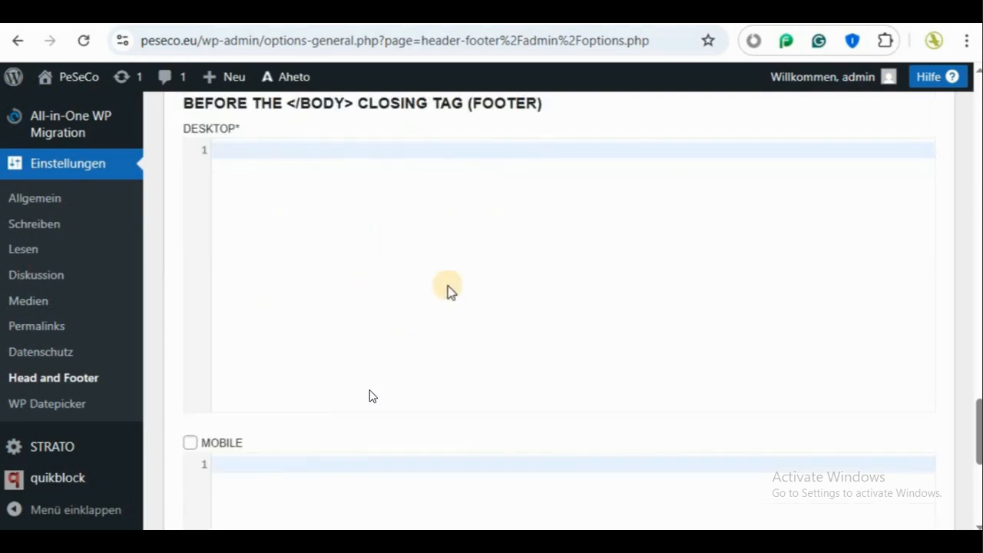
scroll(450, 291, "down", 5)
scroll(448, 286, "up", 15)
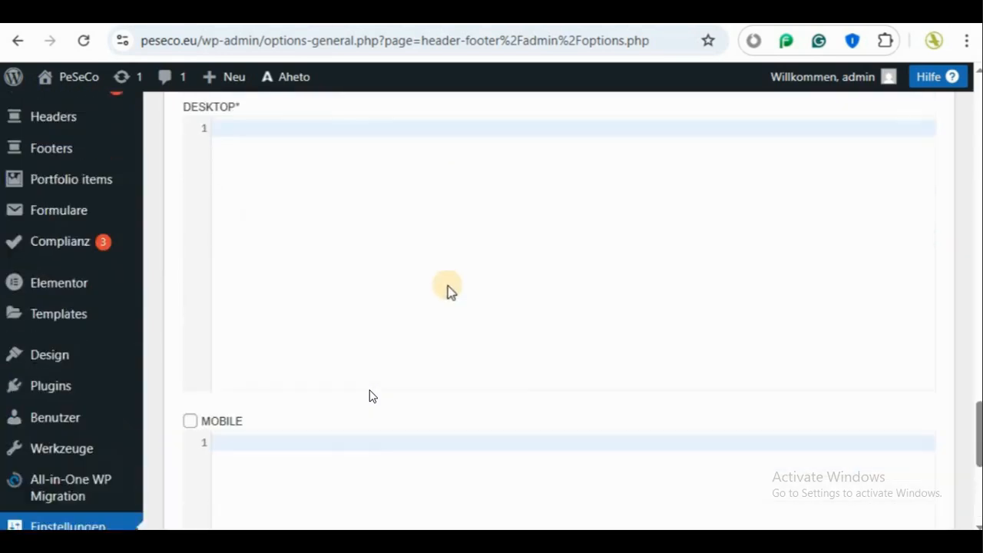
scroll(447, 286, "up", 2)
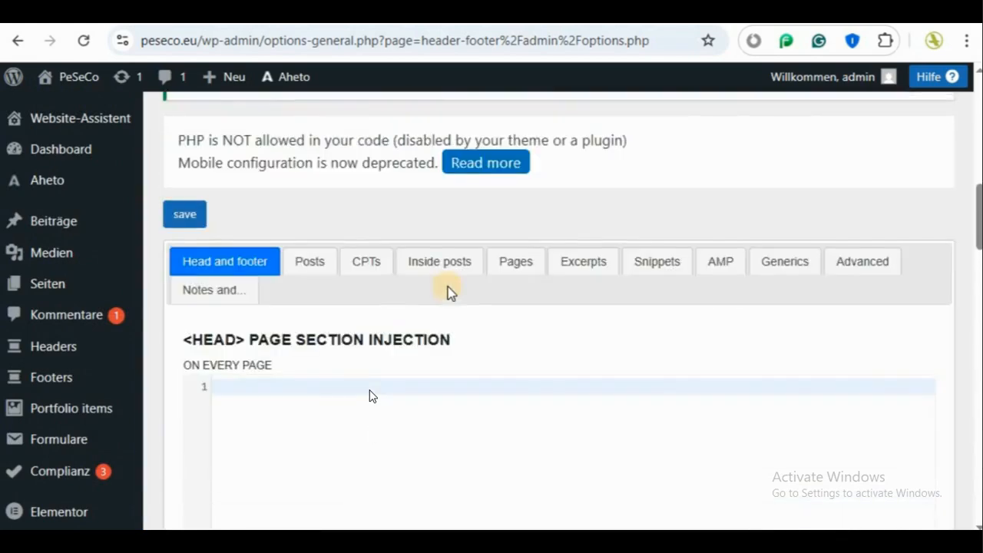
scroll(448, 286, "down", 2)
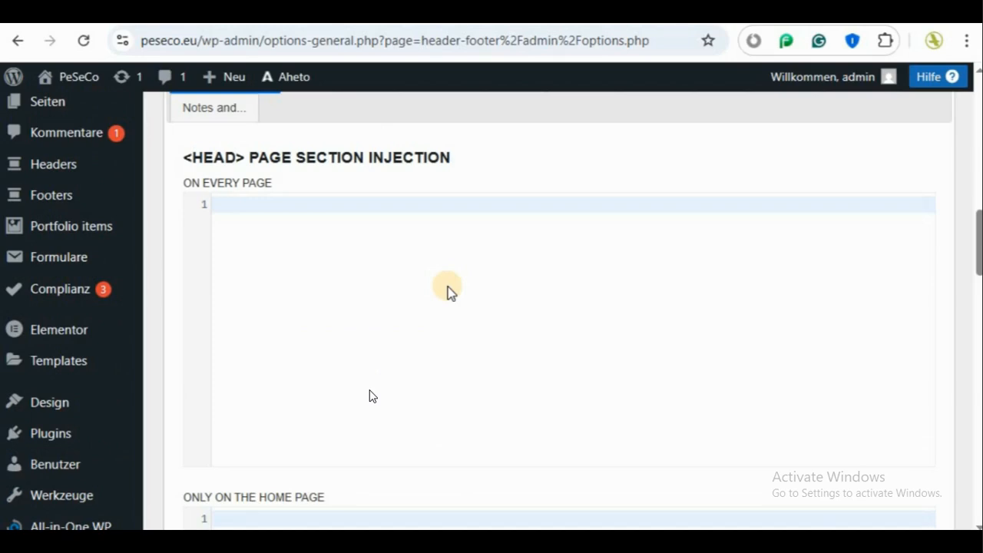
left_click(234, 206)
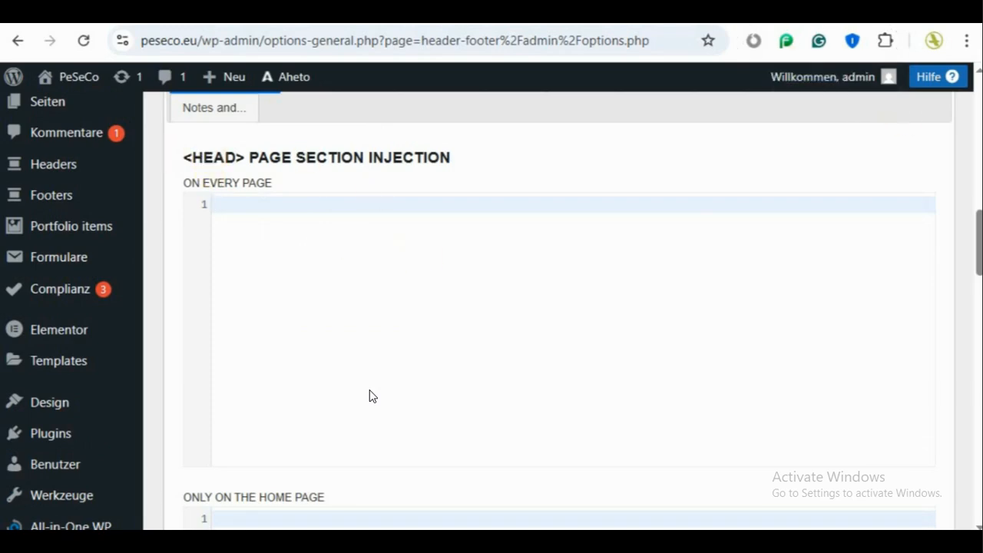
left_click(807, 12)
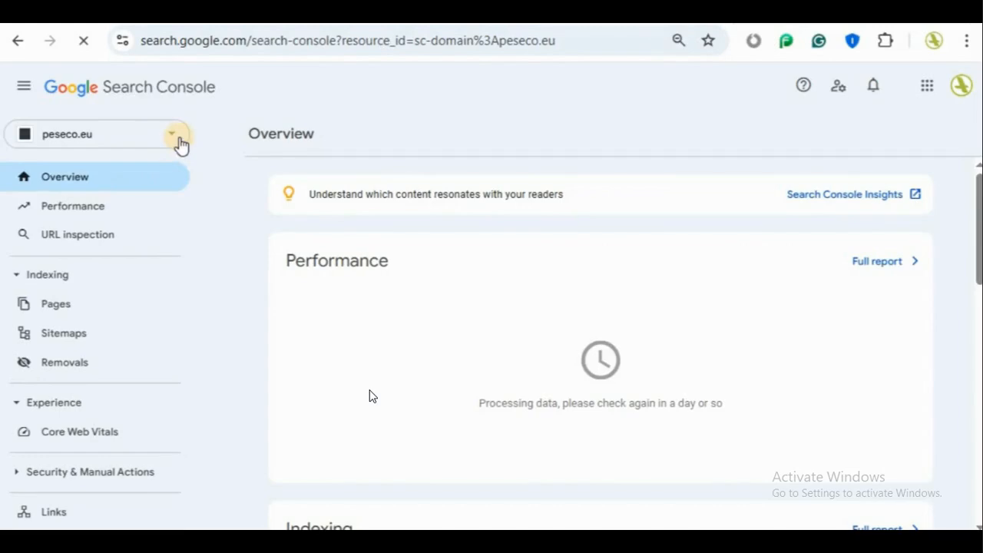
left_click(174, 141)
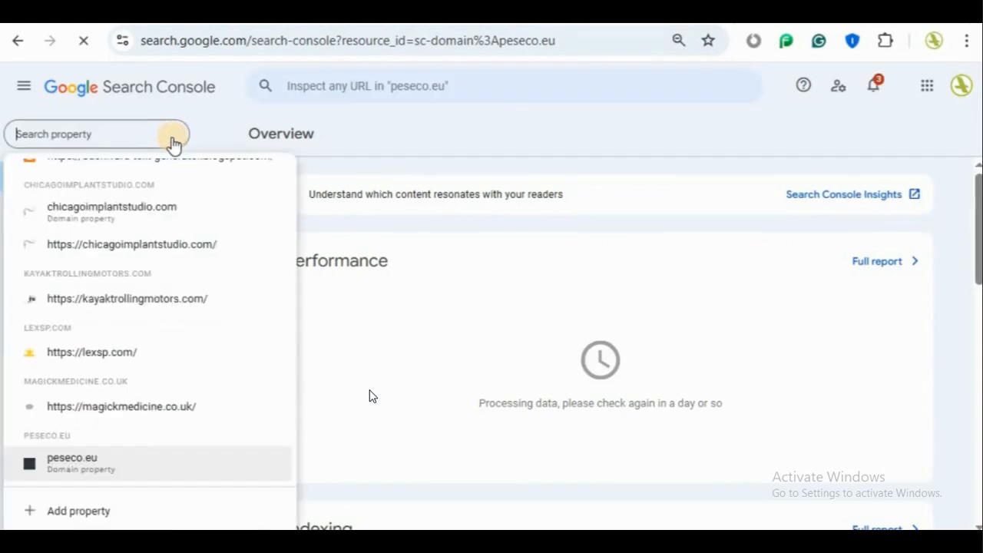
scroll(205, 380, "down", 3)
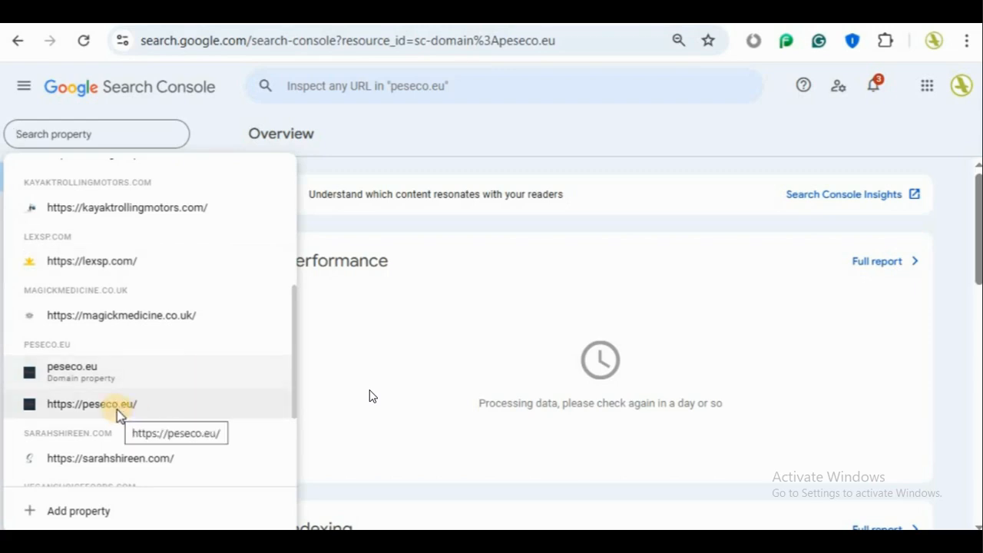
left_click(99, 373)
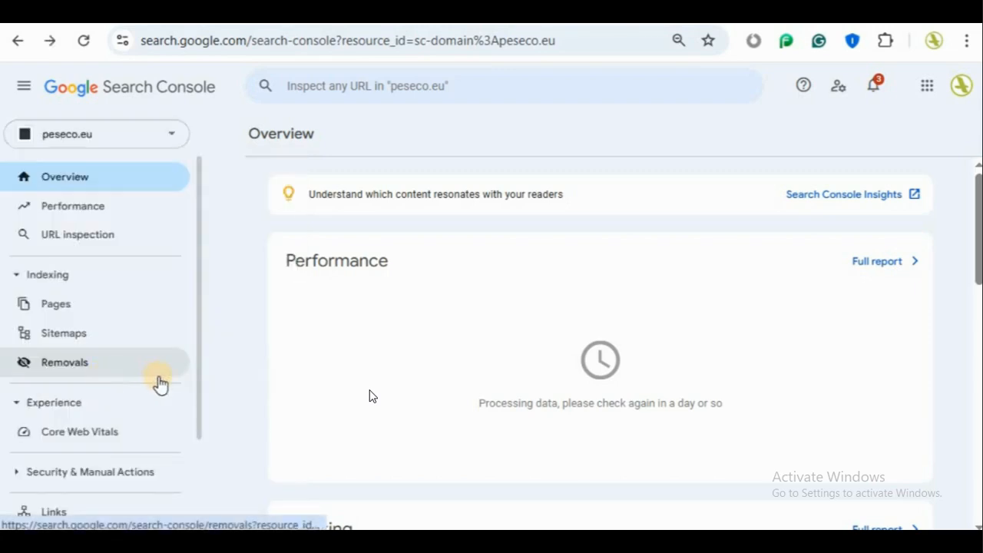
left_click(165, 143)
scroll(144, 437, "down", 3)
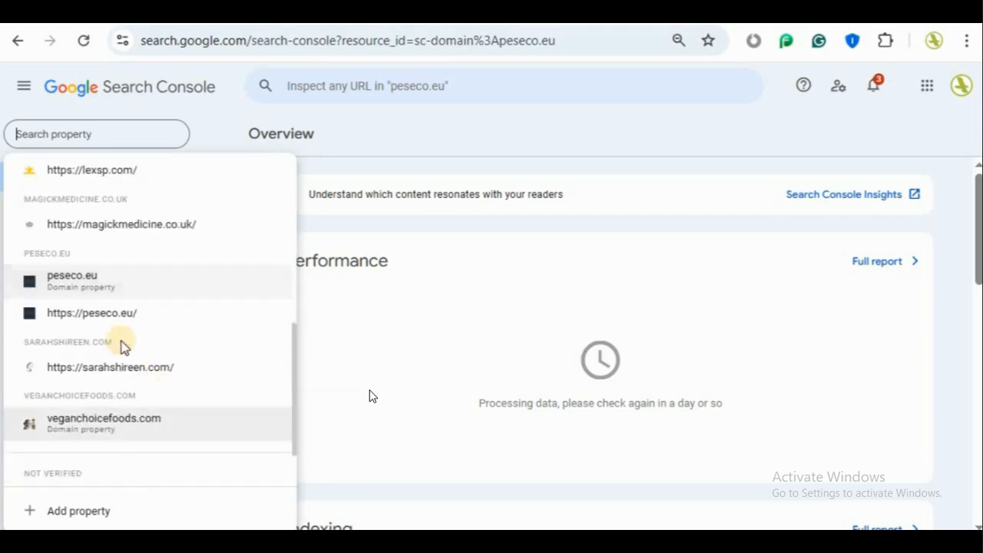
left_click(106, 322)
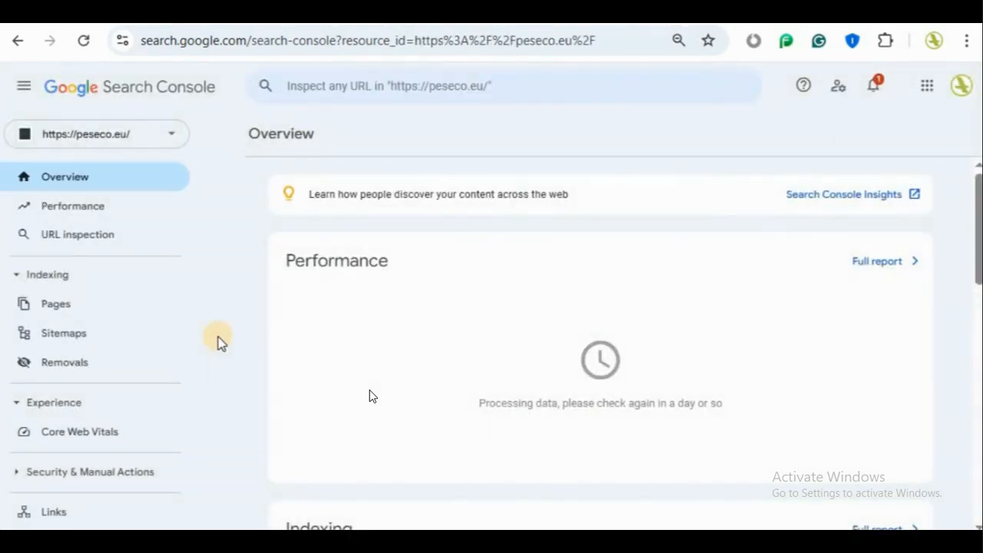
scroll(164, 345, "down", 2)
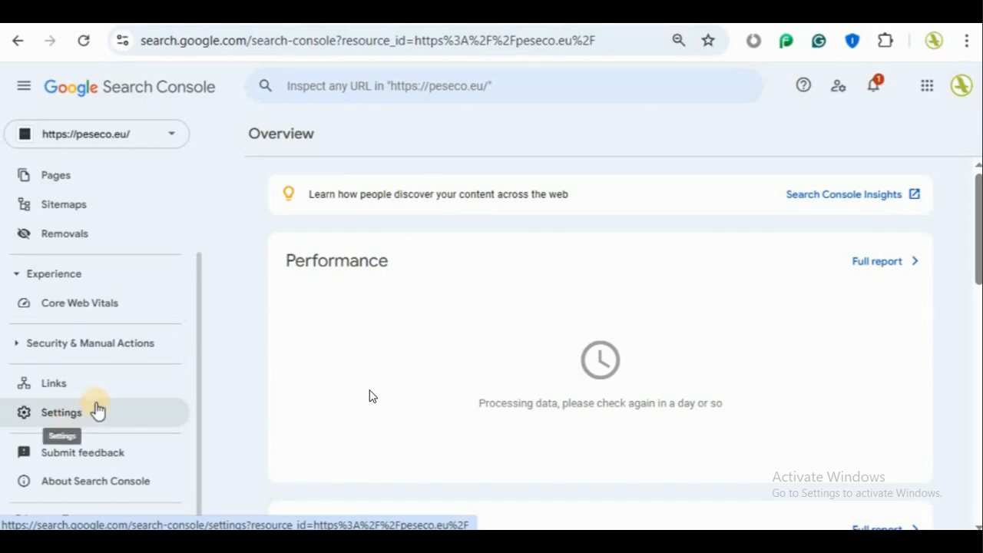
left_click(87, 413)
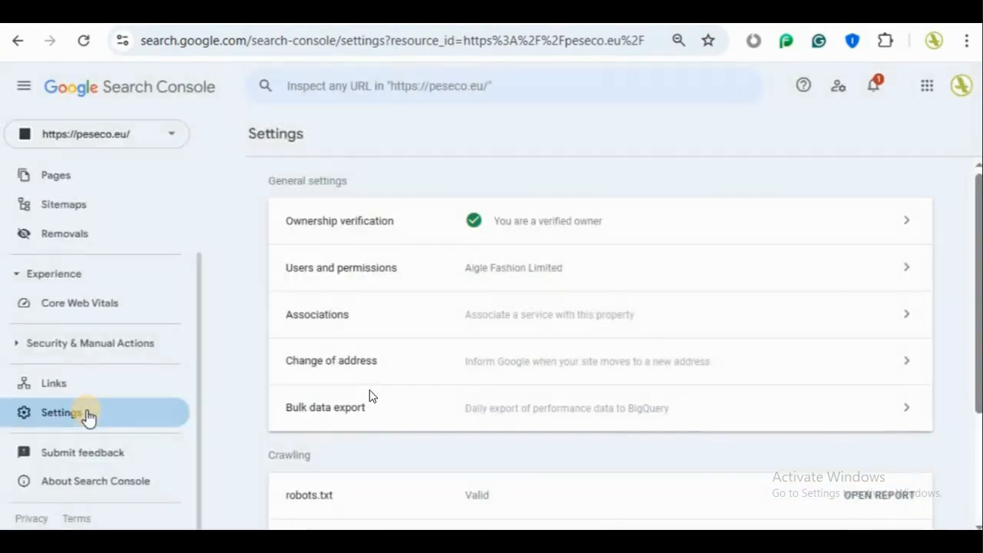
scroll(557, 340, "down", 2)
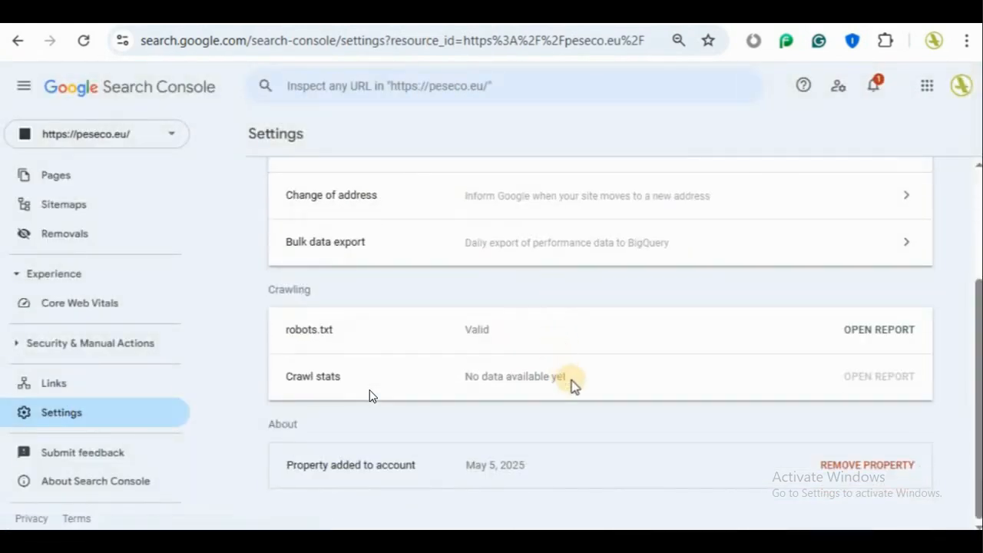
scroll(571, 384, "up", 2)
left_click(716, 223)
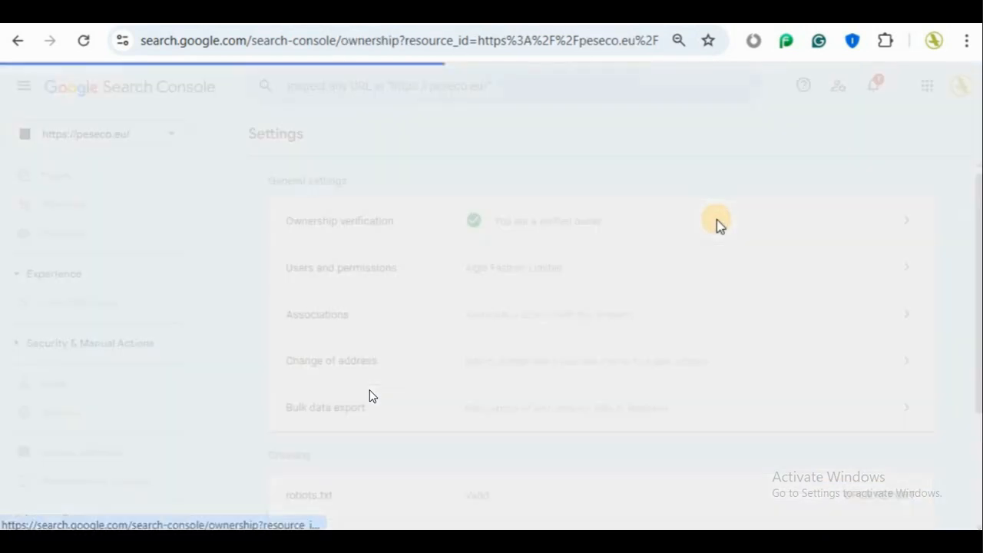
scroll(695, 255, "down", 1)
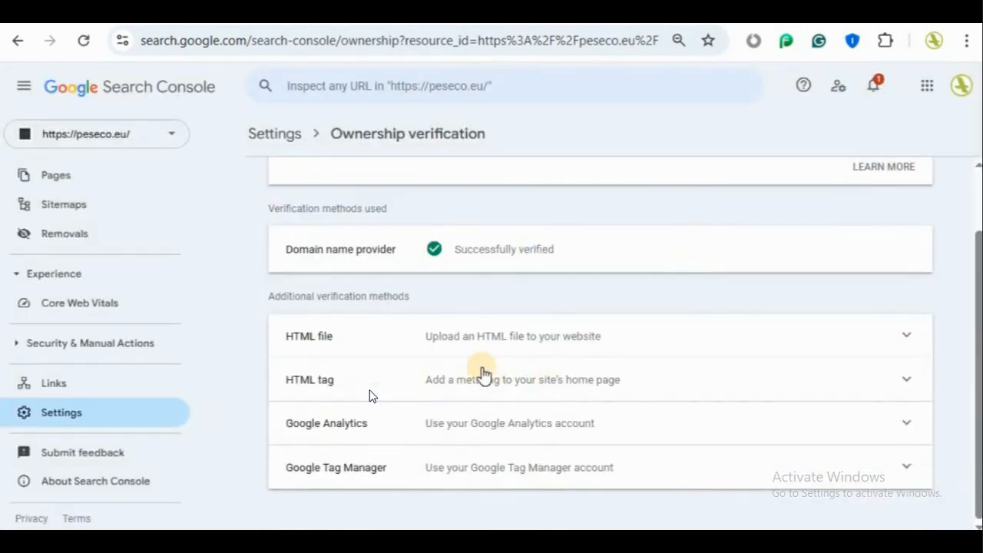
scroll(540, 418, "up", 1)
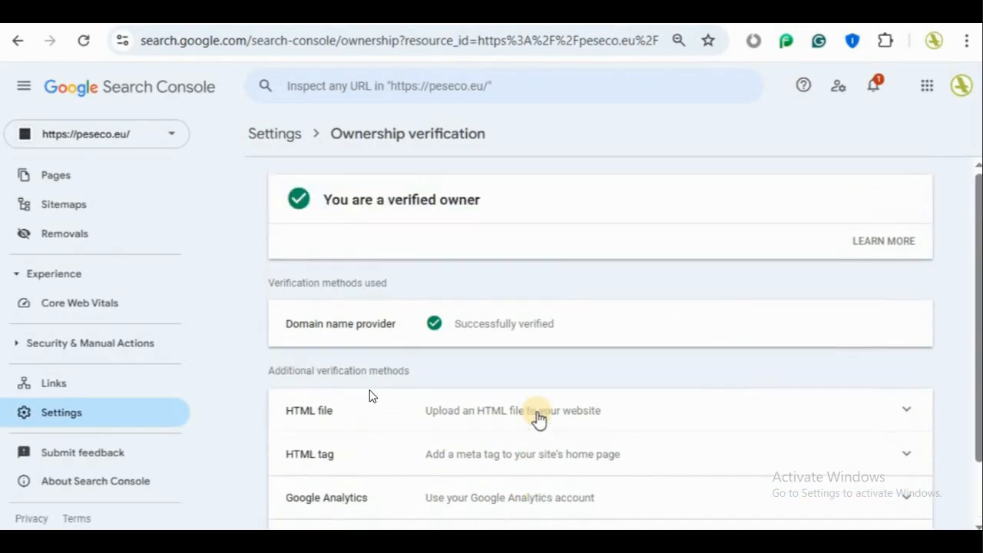
scroll(538, 418, "down", 1)
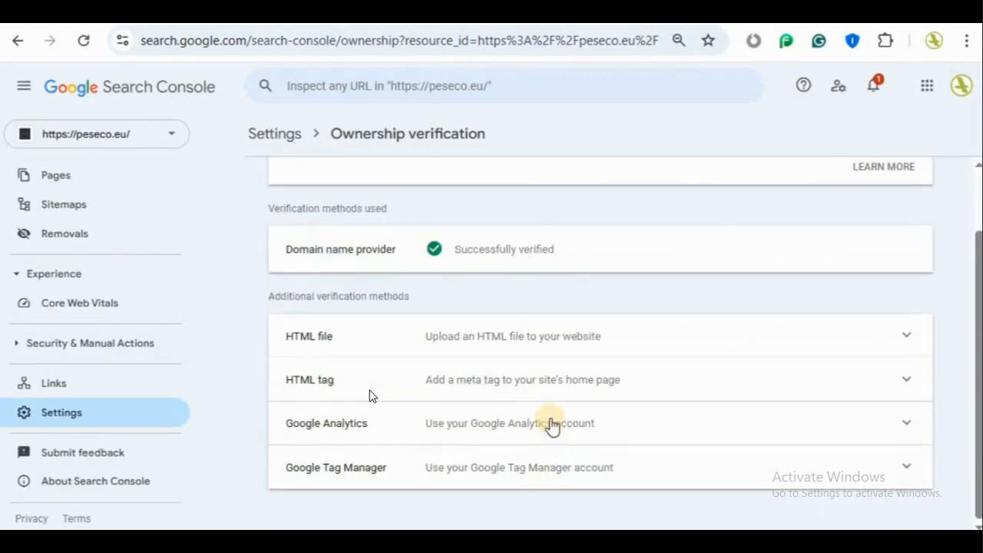
Step: Expand the HTML tag verification method and copy its google-site-verification meta tag
left_click(905, 387)
scroll(878, 384, "down", 2)
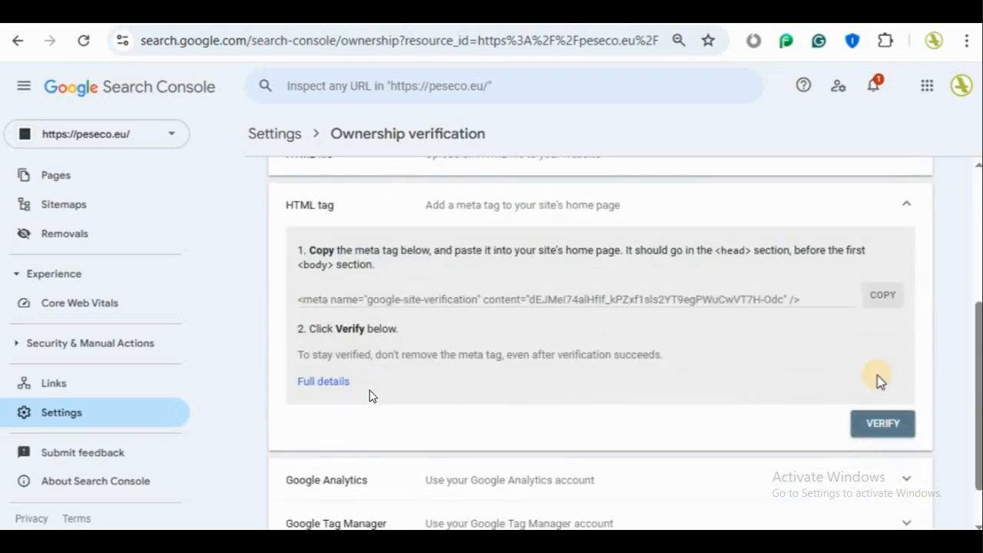
scroll(879, 382, "up", 1)
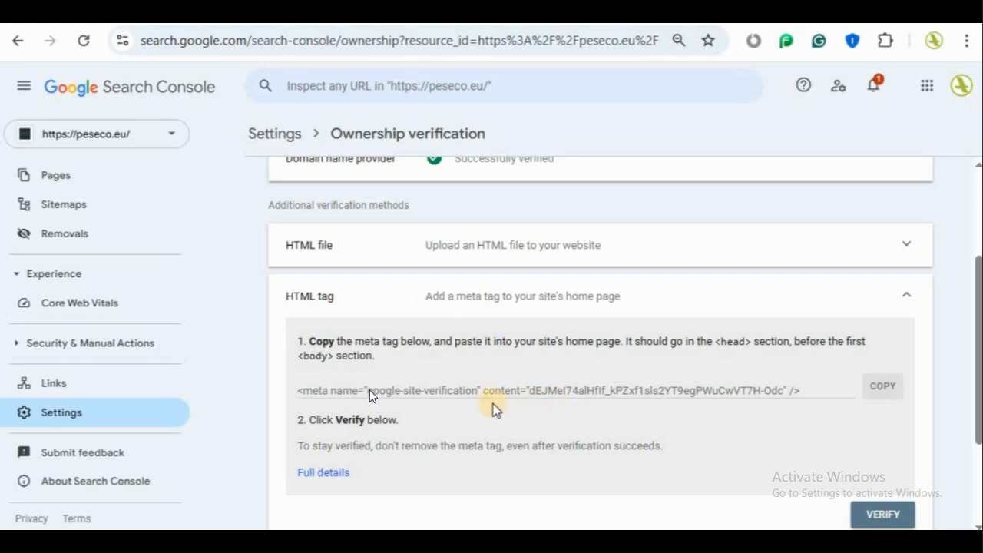
left_click(883, 389)
scroll(668, 407, "down", 2)
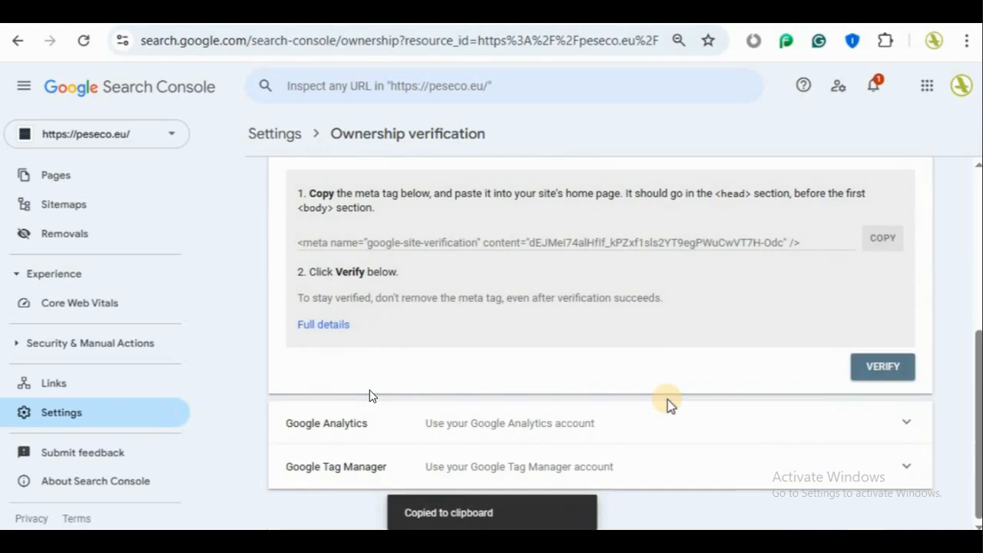
scroll(667, 399, "up", 4)
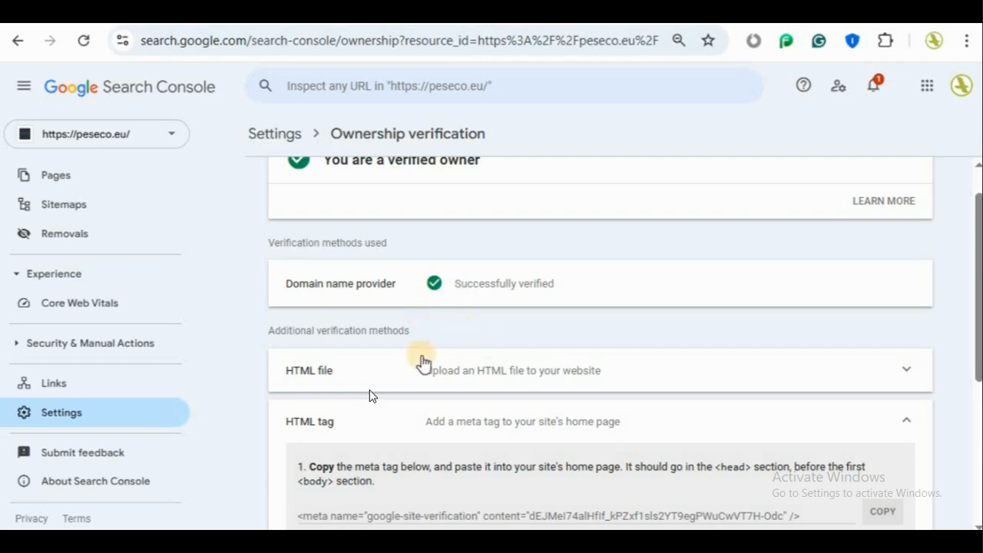
scroll(422, 356, "down", 3)
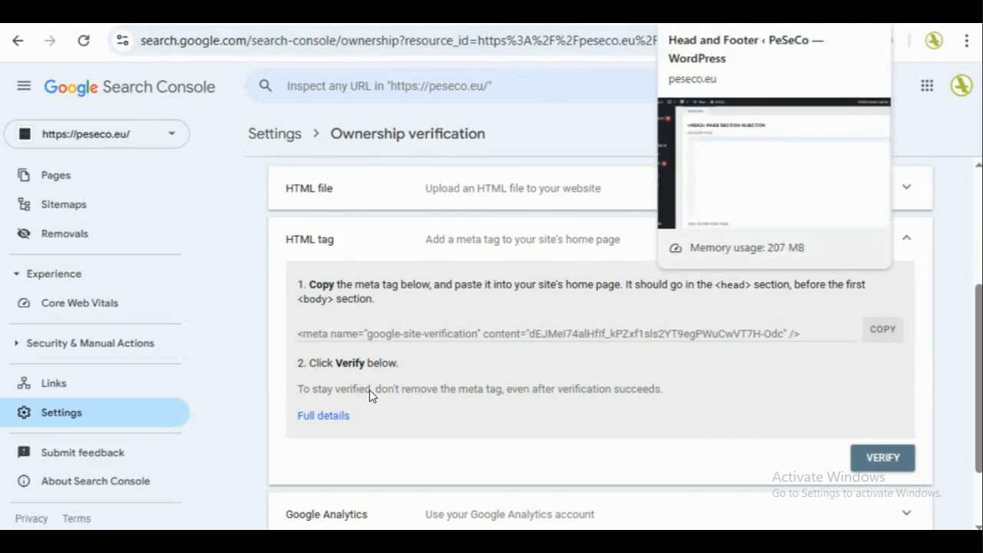
Step: Switch to the WordPress Head and Footer settings, paste the site verification meta tag into the head section for every page, and save
left_click(706, 12)
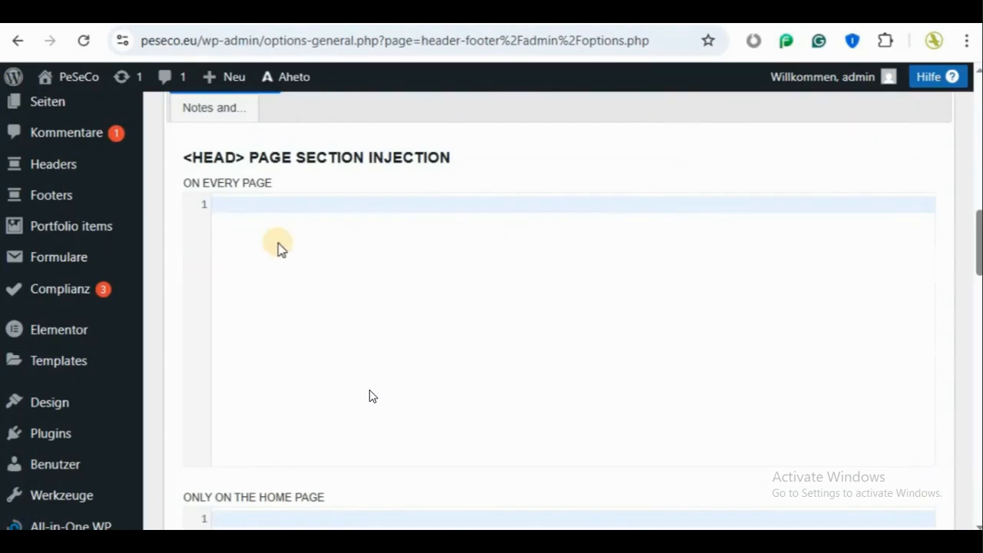
key("ctrl+v")
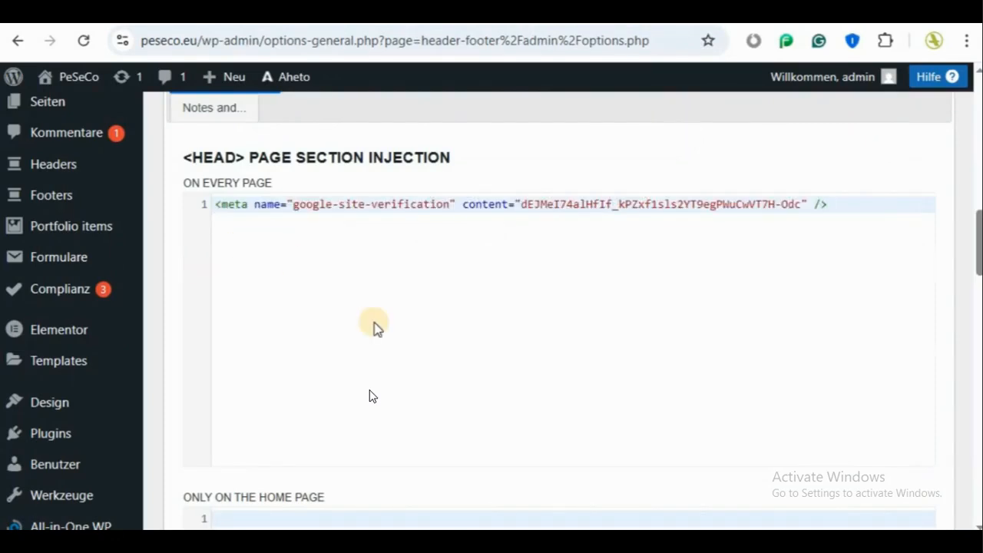
scroll(377, 328, "down", 10)
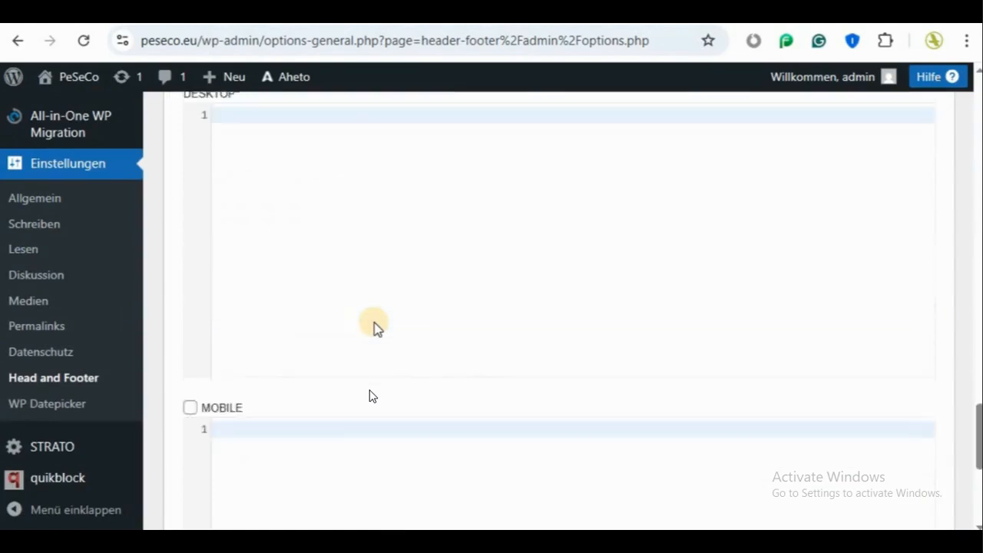
left_click(190, 440)
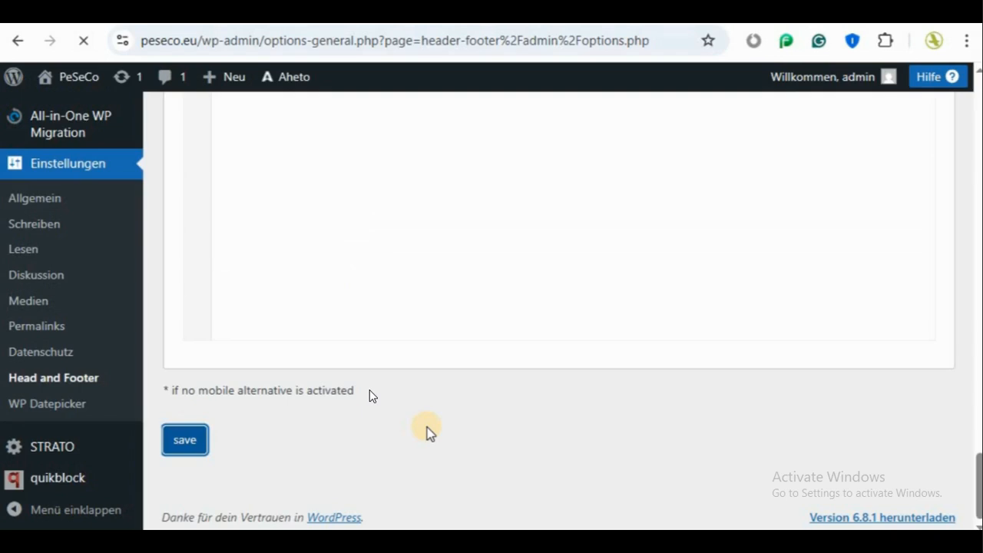
scroll(427, 427, "down", 7)
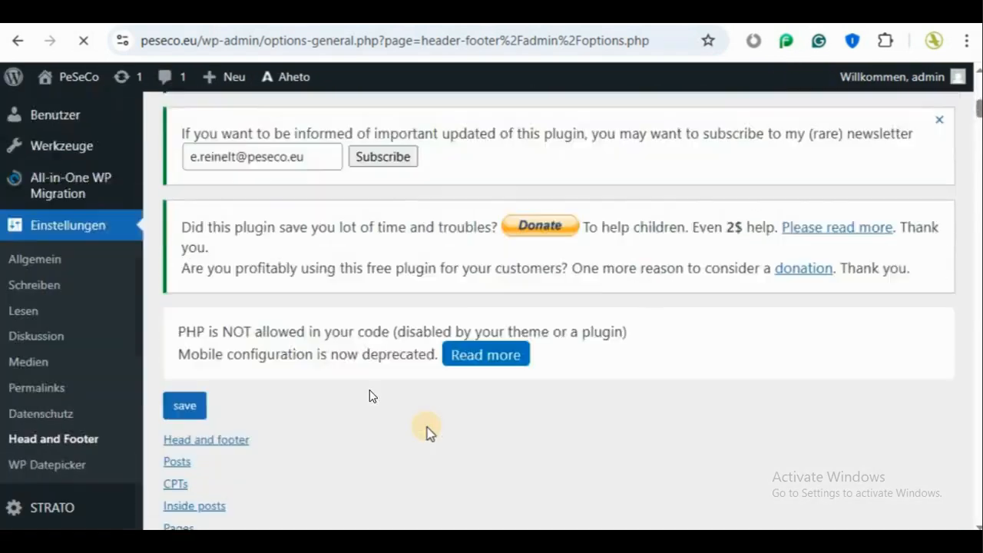
scroll(427, 427, "down", 6)
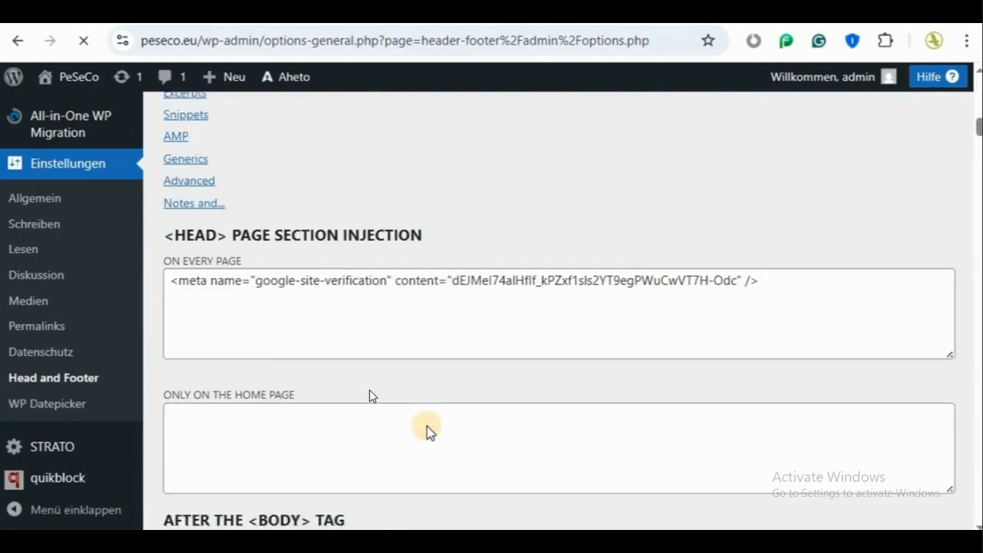
scroll(427, 427, "up", 3)
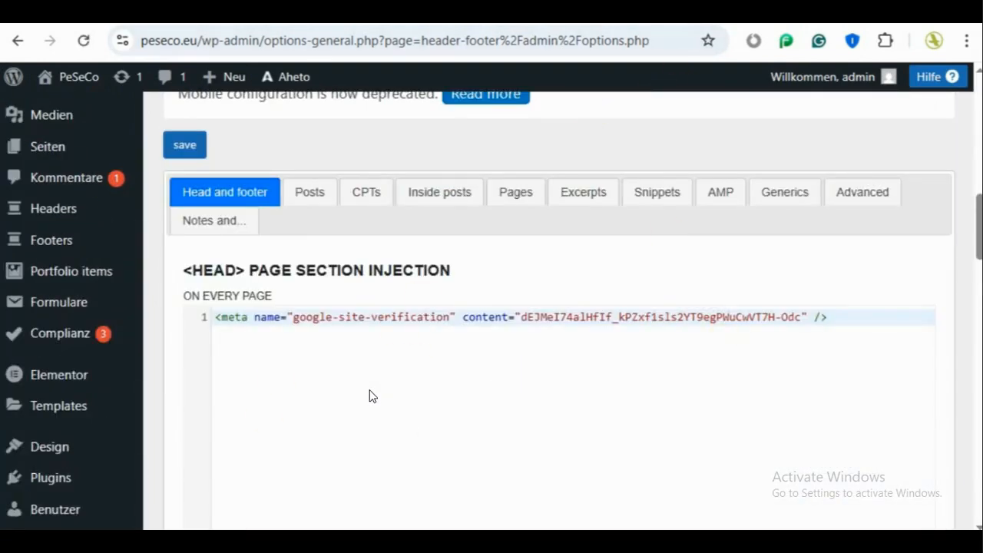
Step: Switch back to Google Search Console, verify ownership with the HTML tag method, and review the verification methods used
left_click(775, 12)
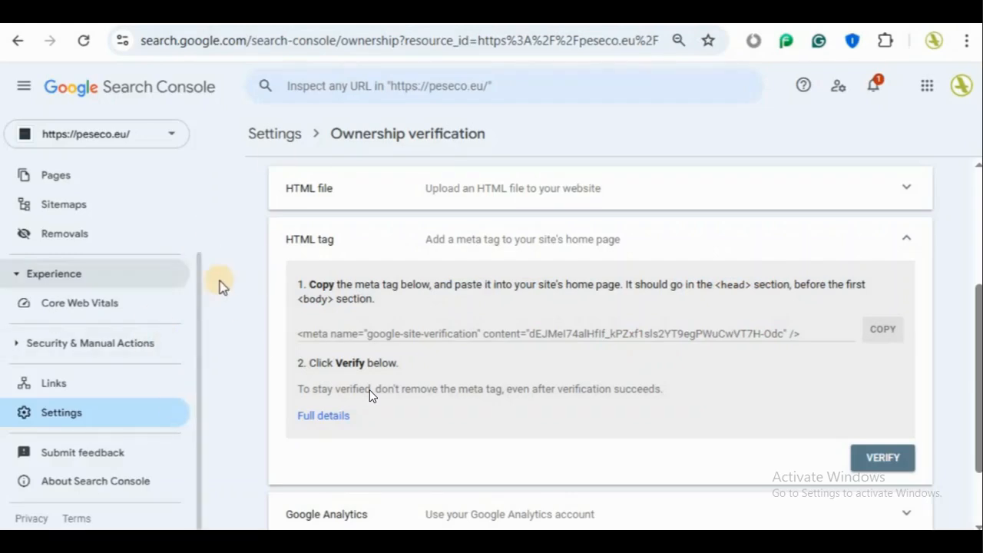
left_click(897, 460)
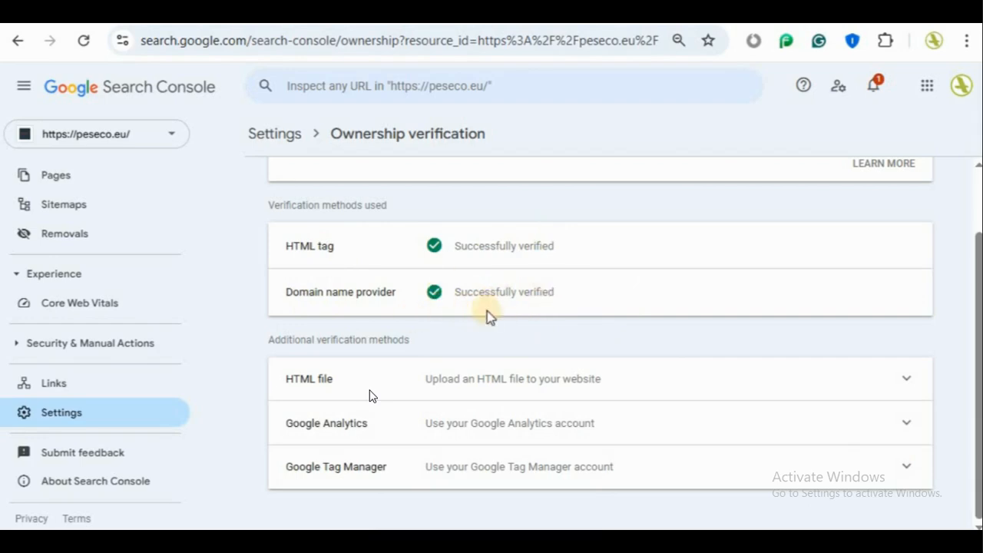
scroll(519, 329, "up", 1)
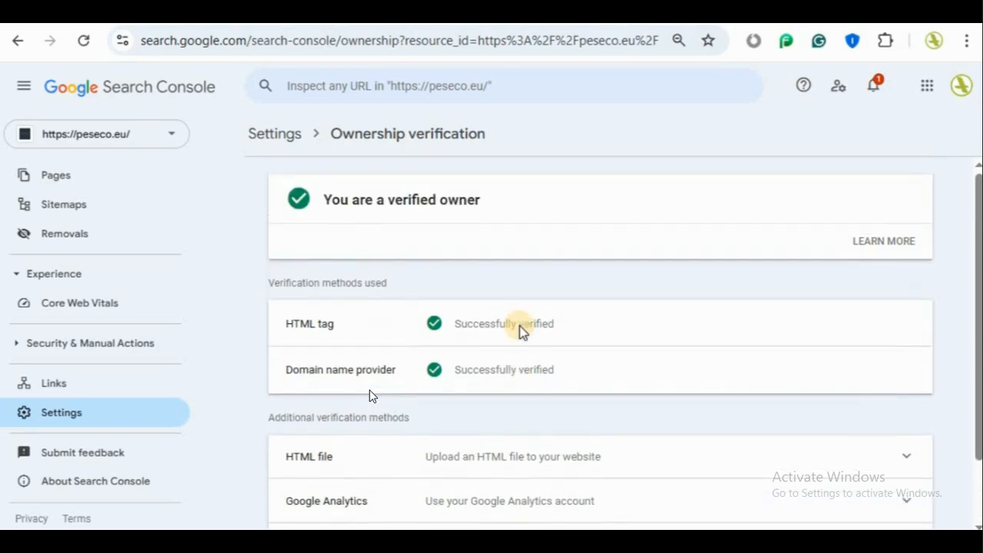
scroll(123, 396, "up", 1)
scroll(126, 390, "up", 1)
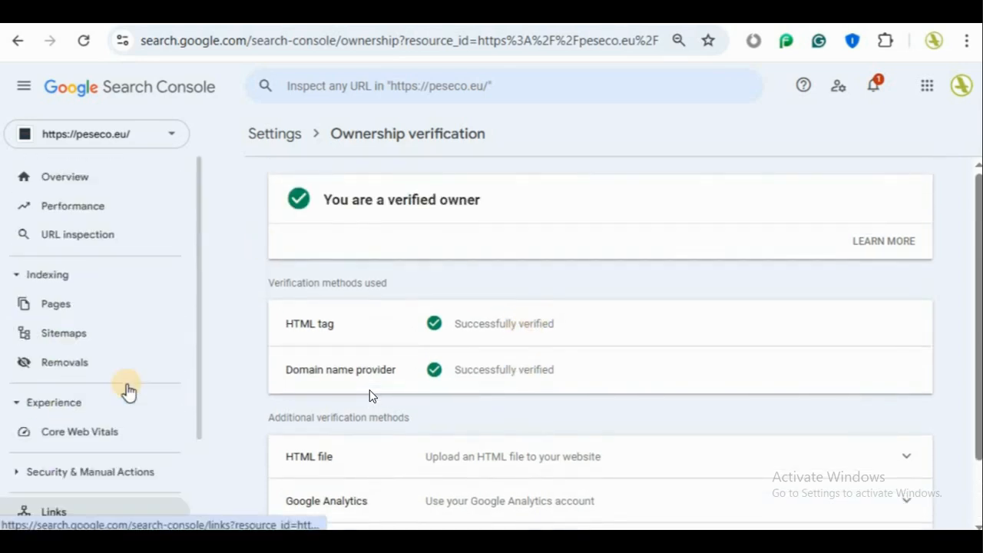